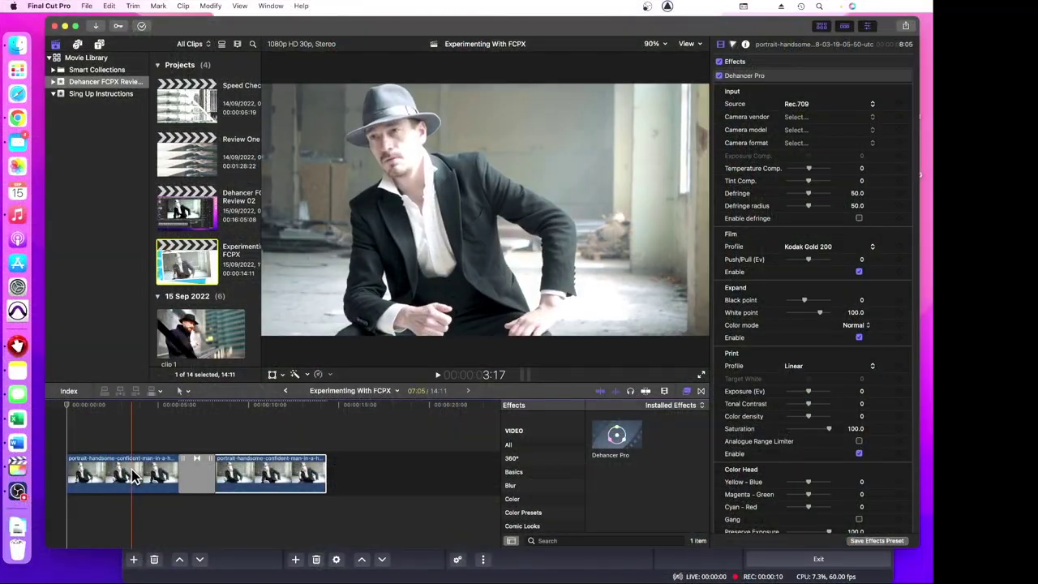
# Play back the ungraded and Kodak-graded clips, then park the playhead at 11:01 in the second clip.
pyautogui.click(134, 476)
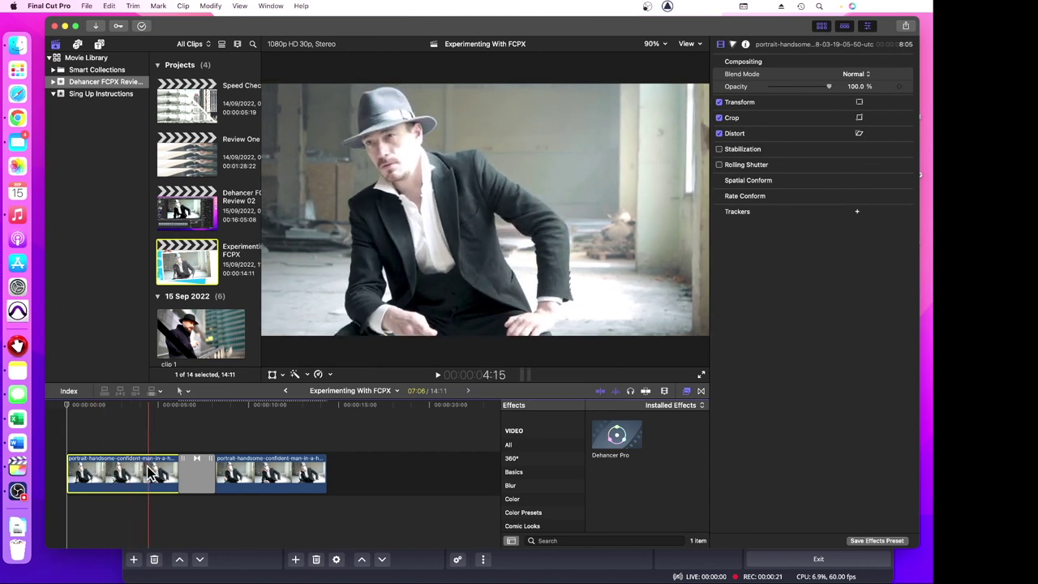
pyautogui.click(70, 429)
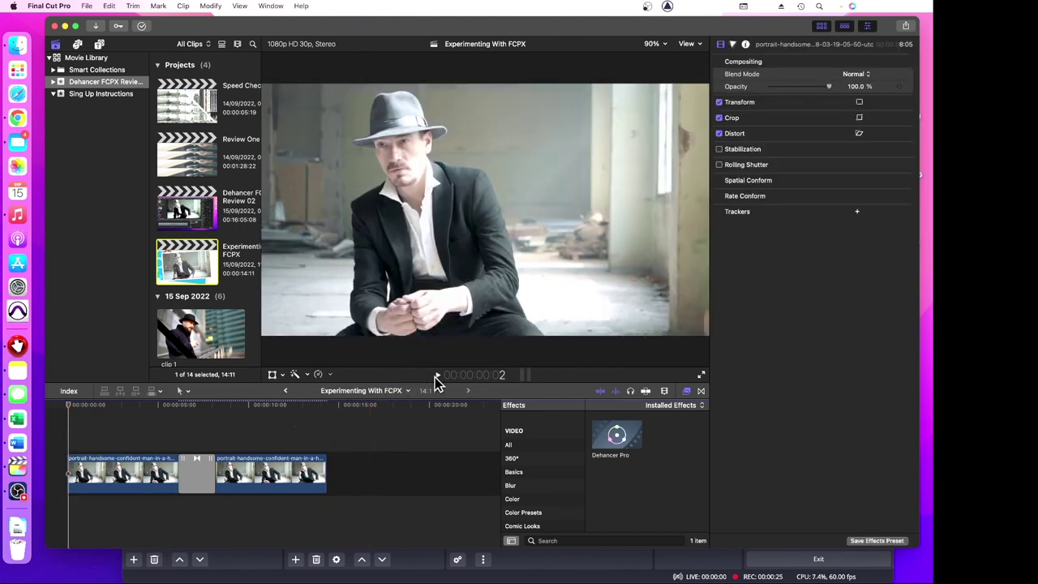
pyautogui.click(435, 377)
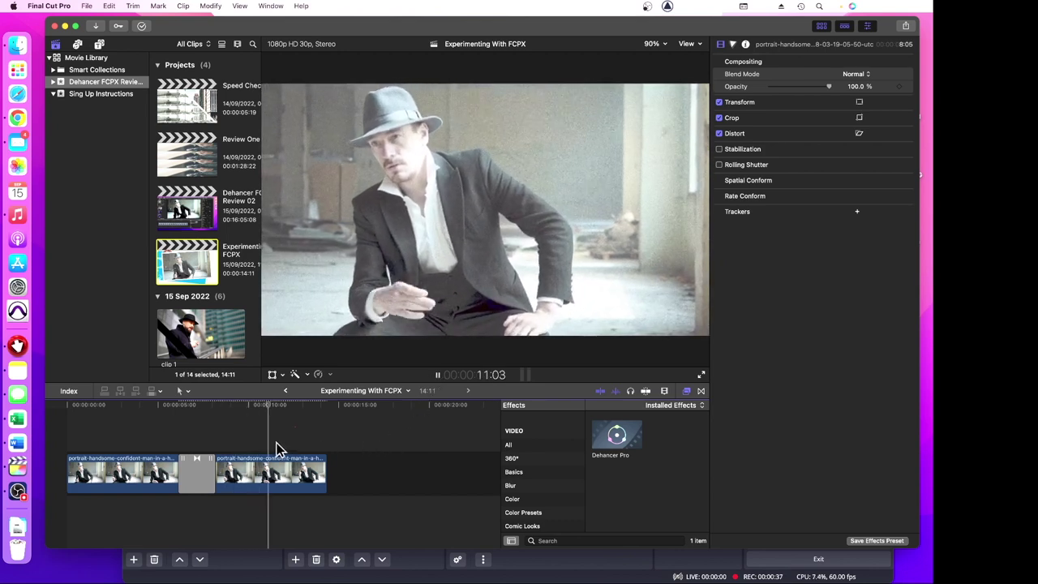
pyautogui.click(270, 478)
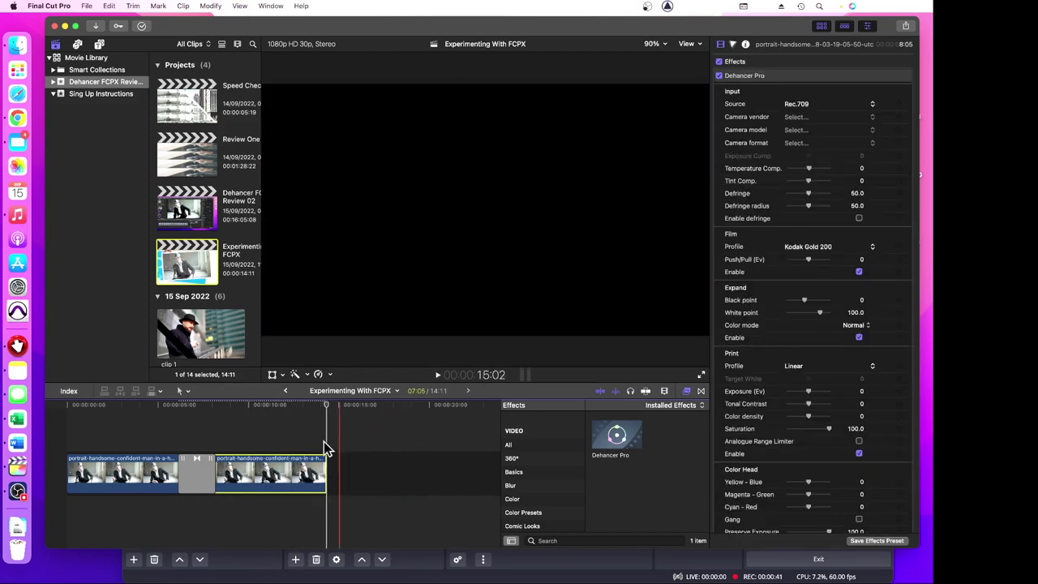
pyautogui.click(266, 440)
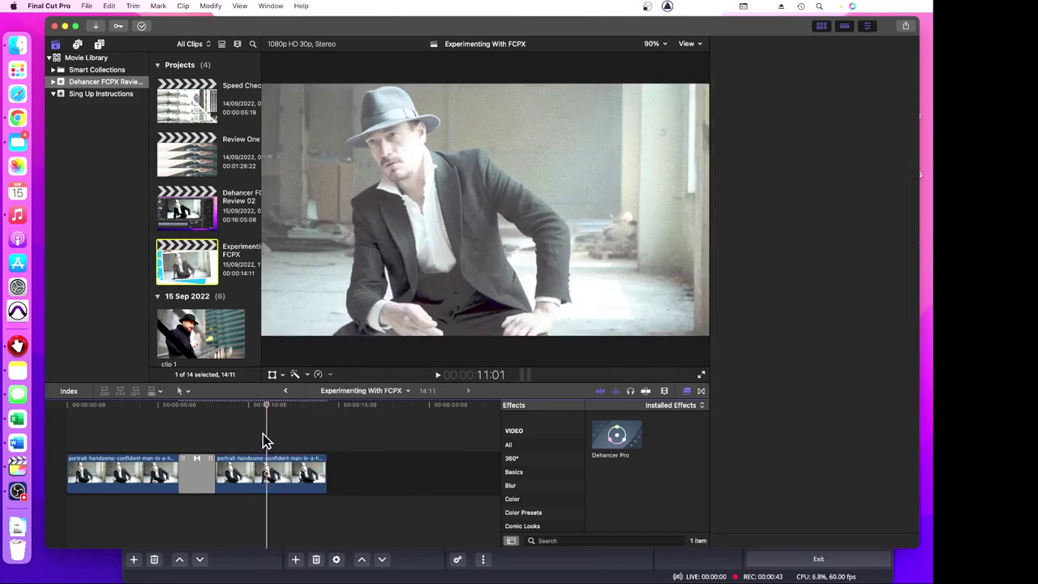
# Select the second clip and pick Dehancer Pro from the Film Emulation effects category.
pyautogui.click(294, 479)
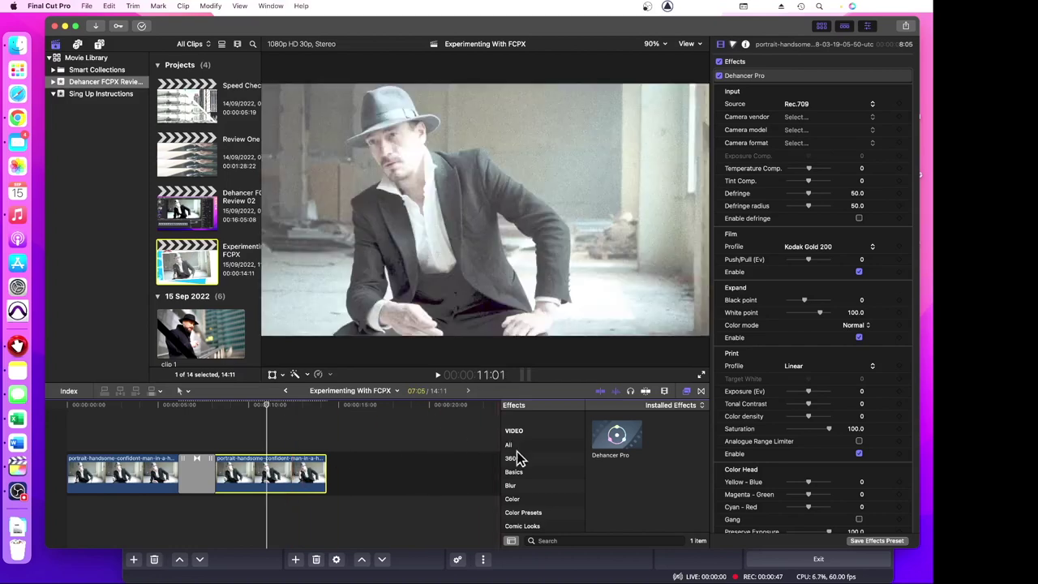
pyautogui.scroll(-4, 552, 477)
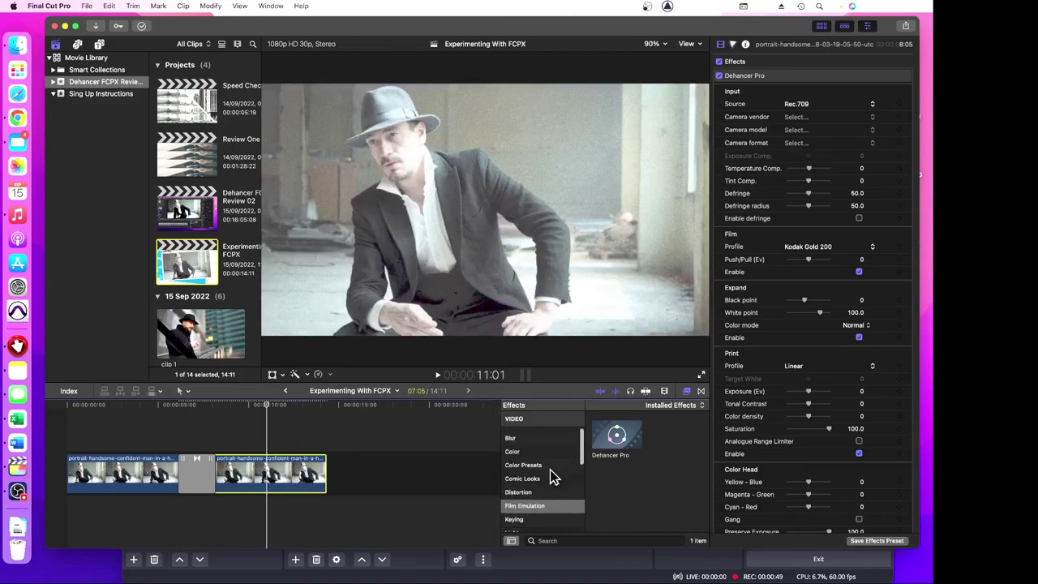
pyautogui.scroll(-3, 551, 477)
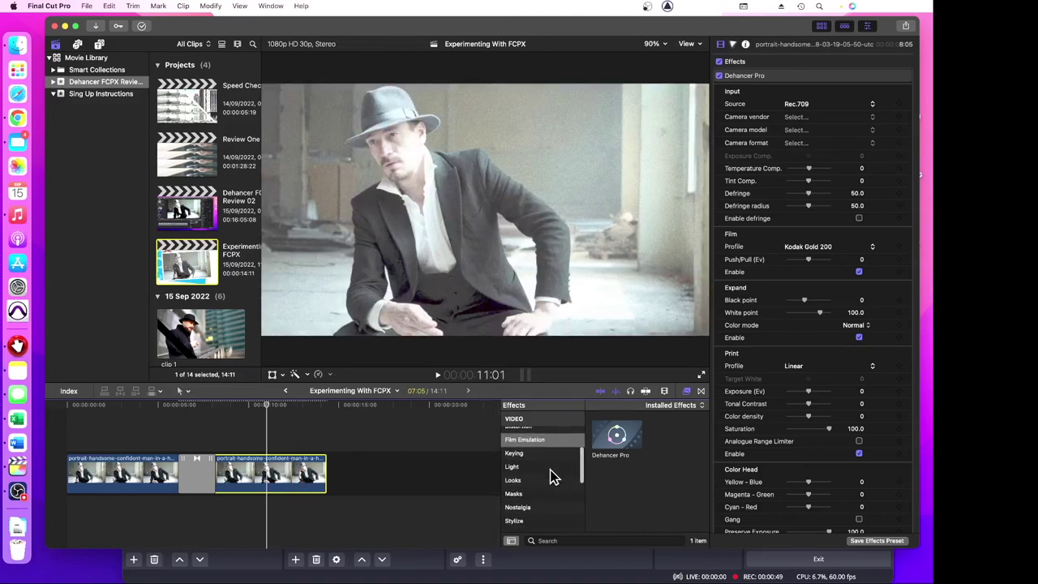
pyautogui.click(631, 444)
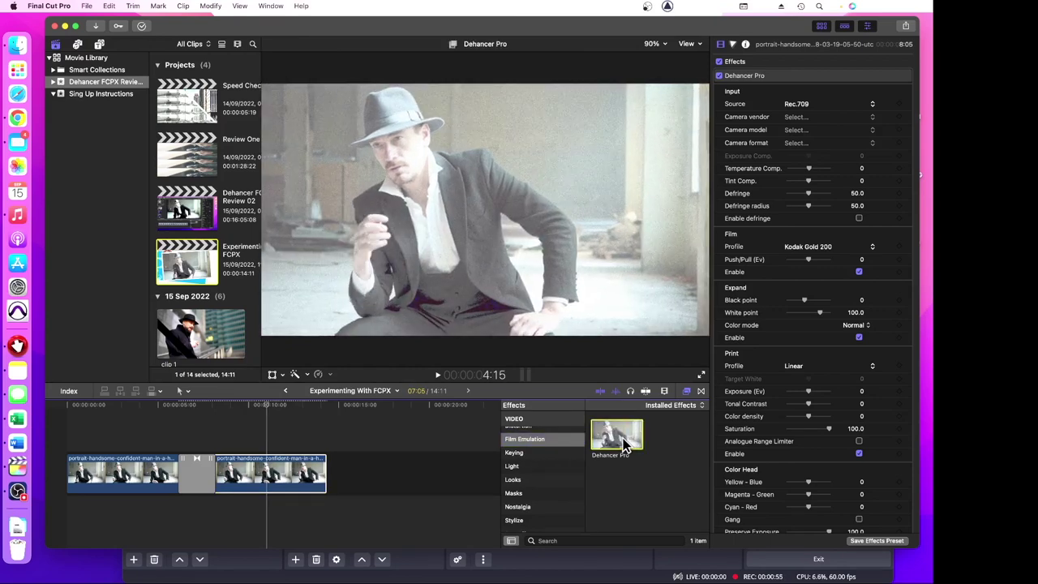
# Try Kodak Ultramax 400, then settle on the Polaroid Polachrome 35 mm (Exp. 1986) film profile.
pyautogui.click(829, 251)
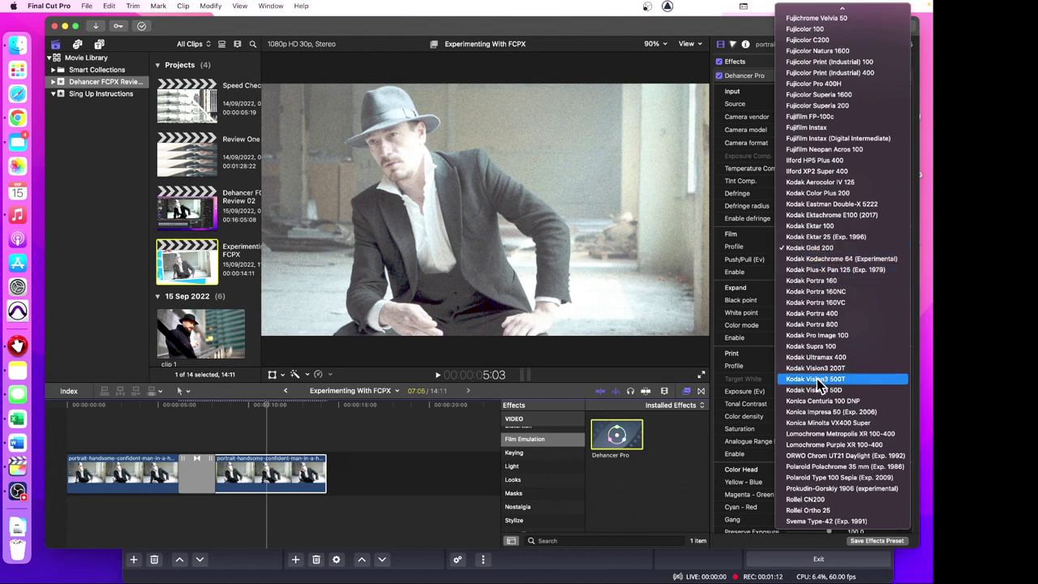
pyautogui.click(817, 358)
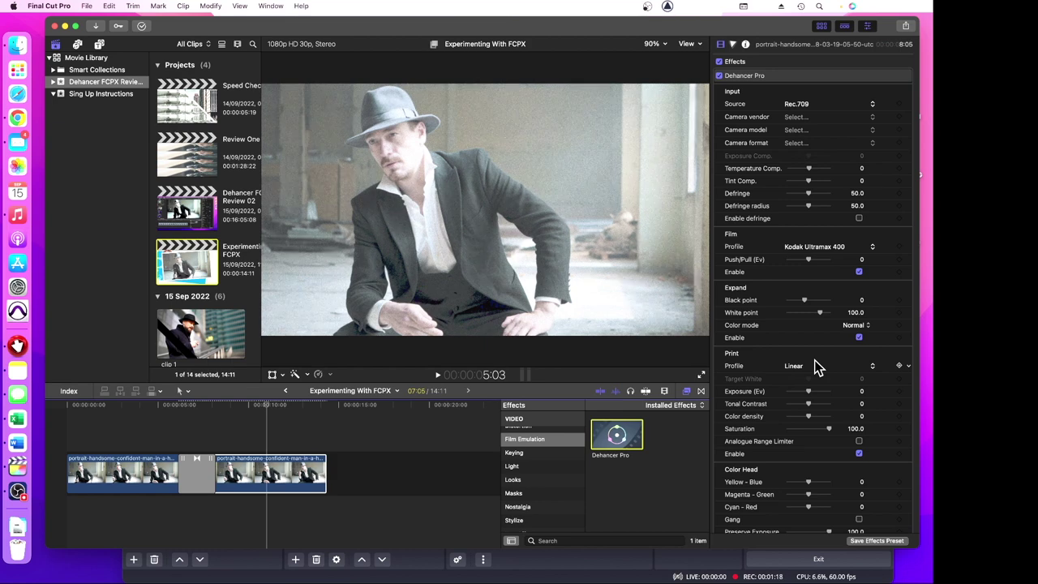
pyautogui.scroll(-1, 812, 360)
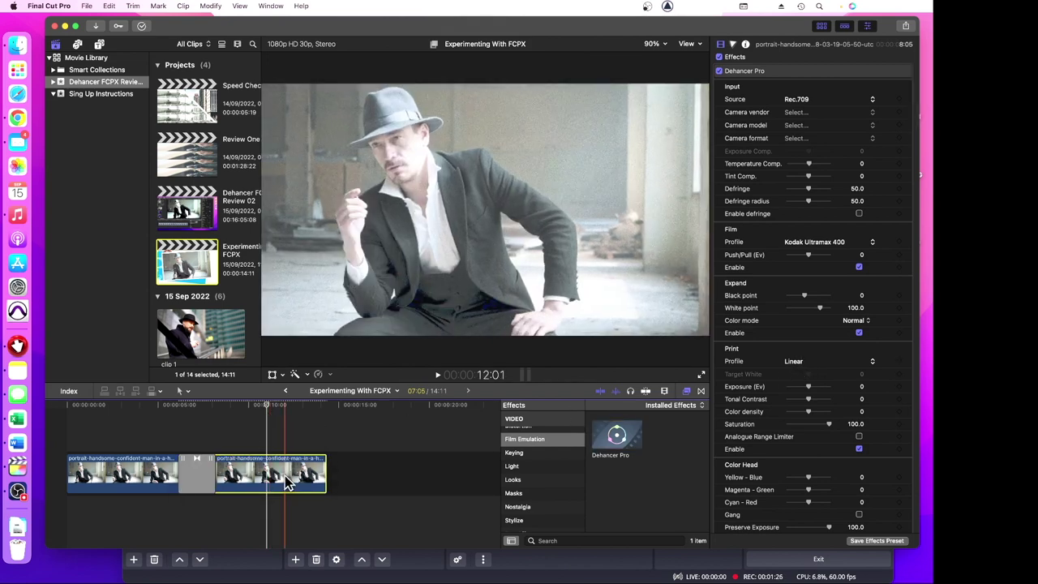
pyautogui.click(614, 444)
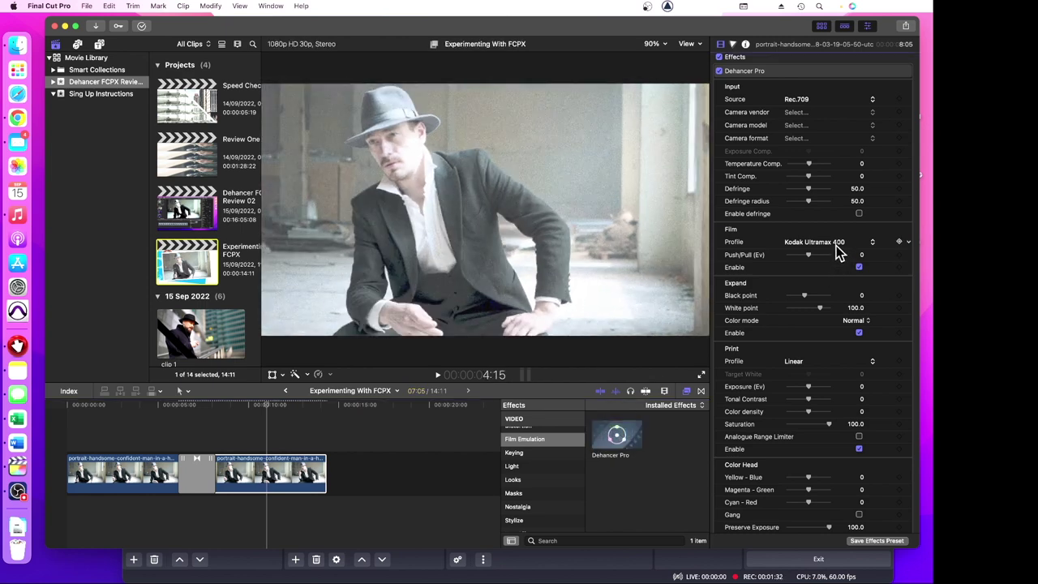
pyautogui.click(838, 251)
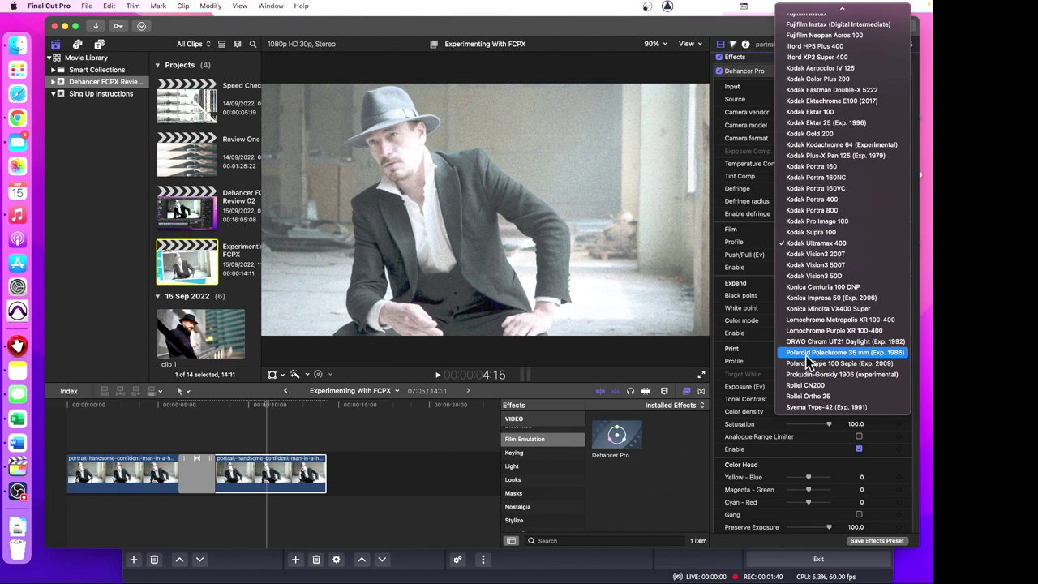
pyautogui.click(807, 356)
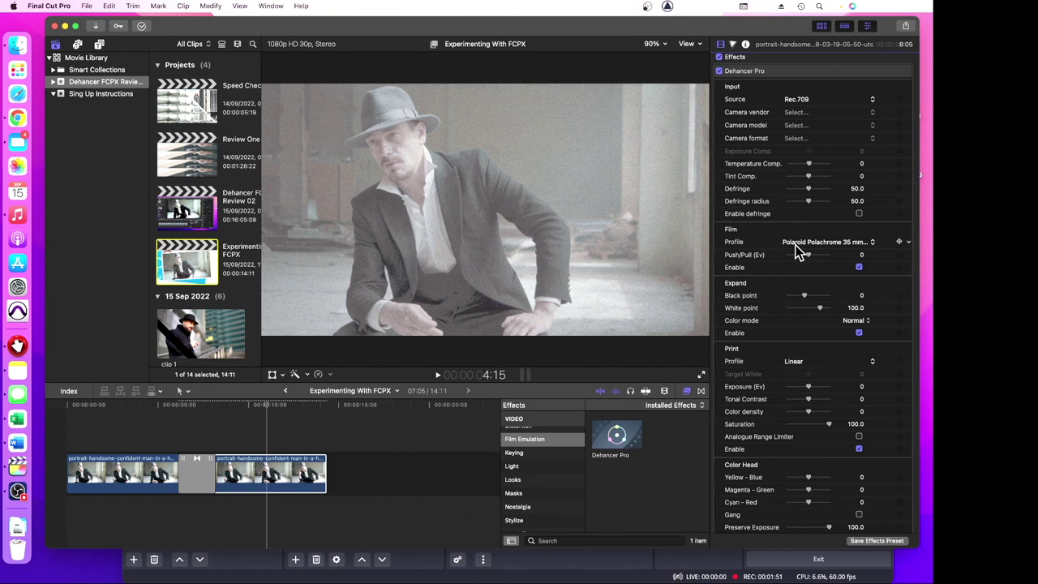
pyautogui.scroll(-2, 797, 252)
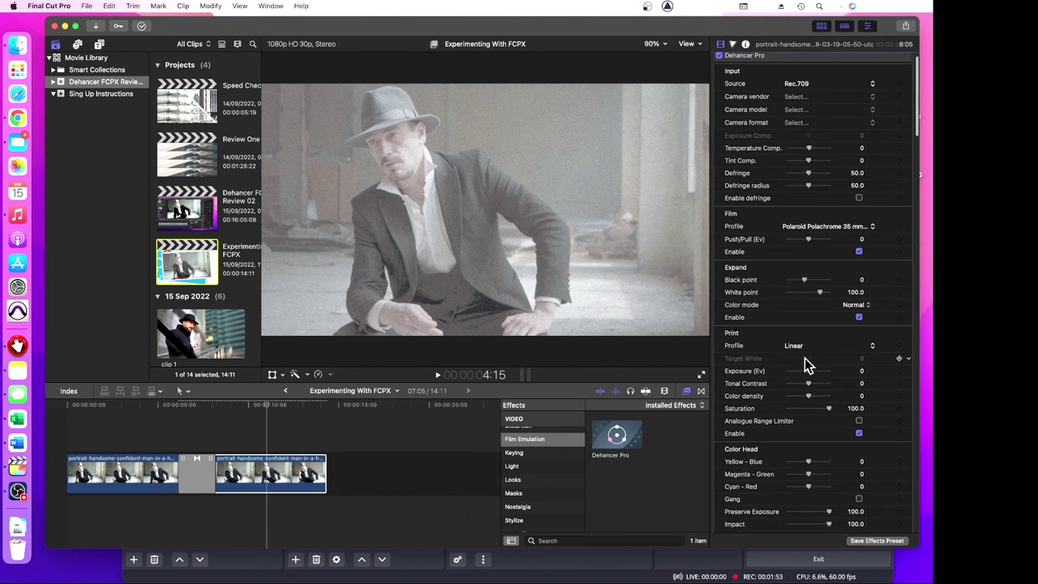
pyautogui.scroll(-10, 807, 365)
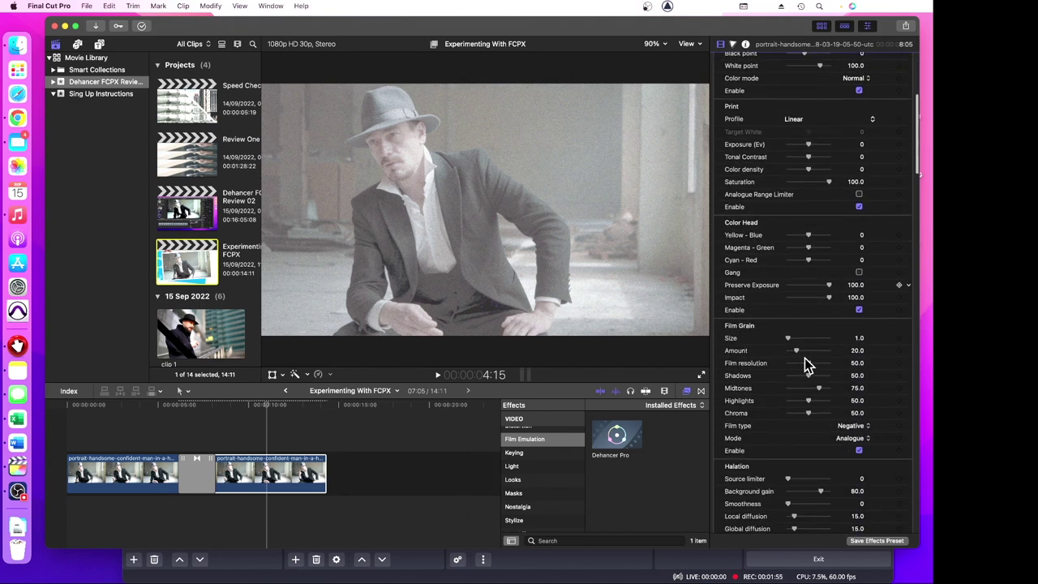
pyautogui.scroll(-10, 807, 364)
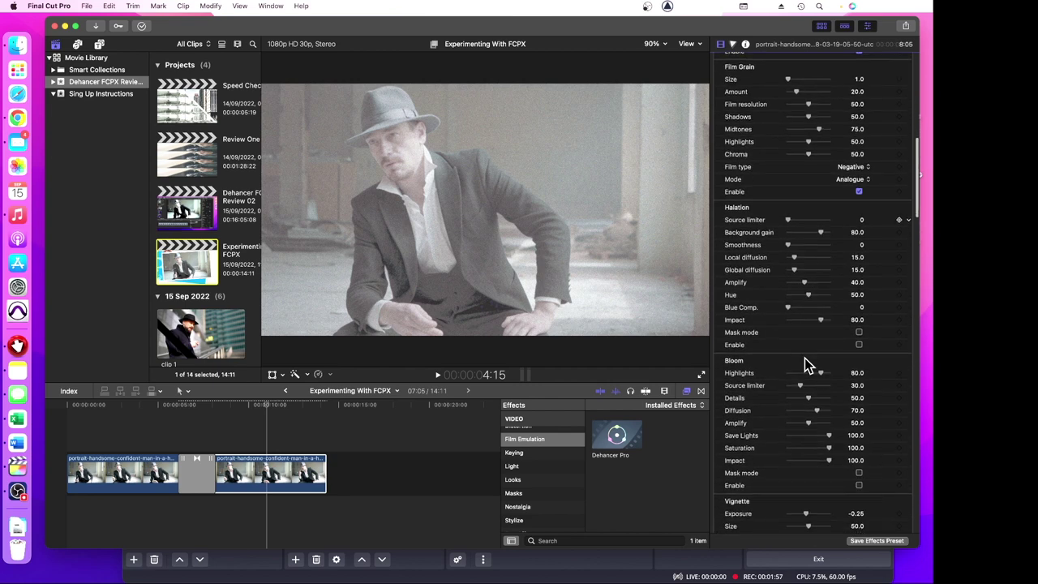
pyautogui.scroll(-12, 805, 359)
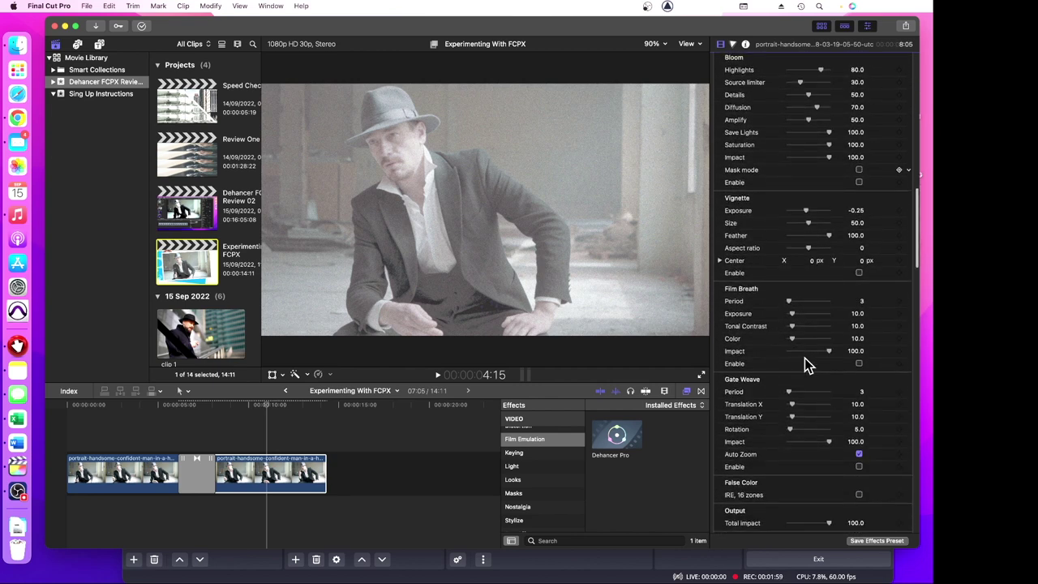
pyautogui.scroll(-15, 805, 358)
pyautogui.scroll(10, 804, 358)
pyautogui.scroll(20, 803, 362)
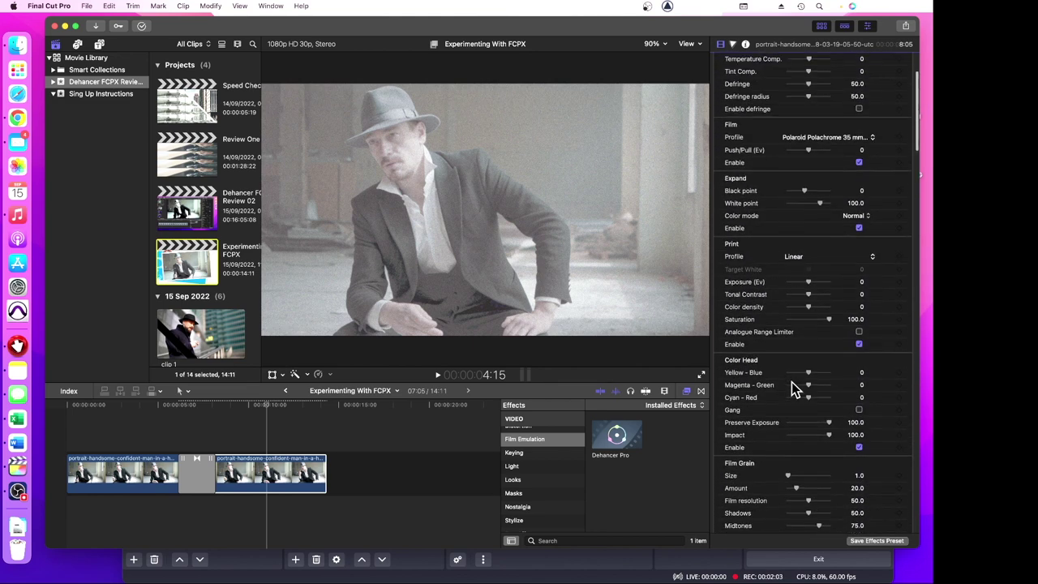
pyautogui.scroll(5, 791, 382)
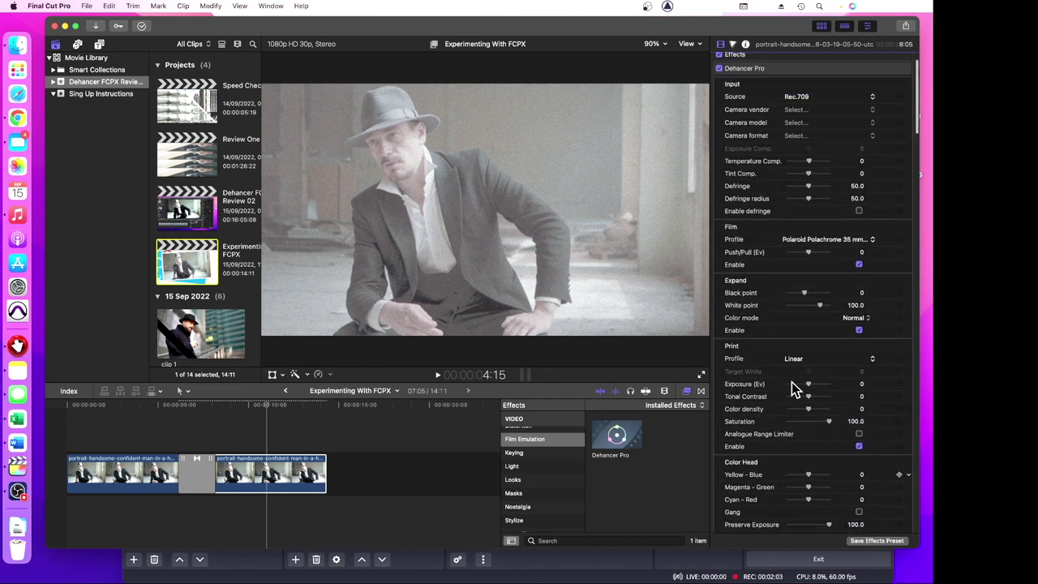
# Compare the Prokudin-Gorskiy 1906 and Svema Type-42 (Exp. 1991) profiles, ending on Prokudin-Gorskiy 1906.
pyautogui.click(797, 247)
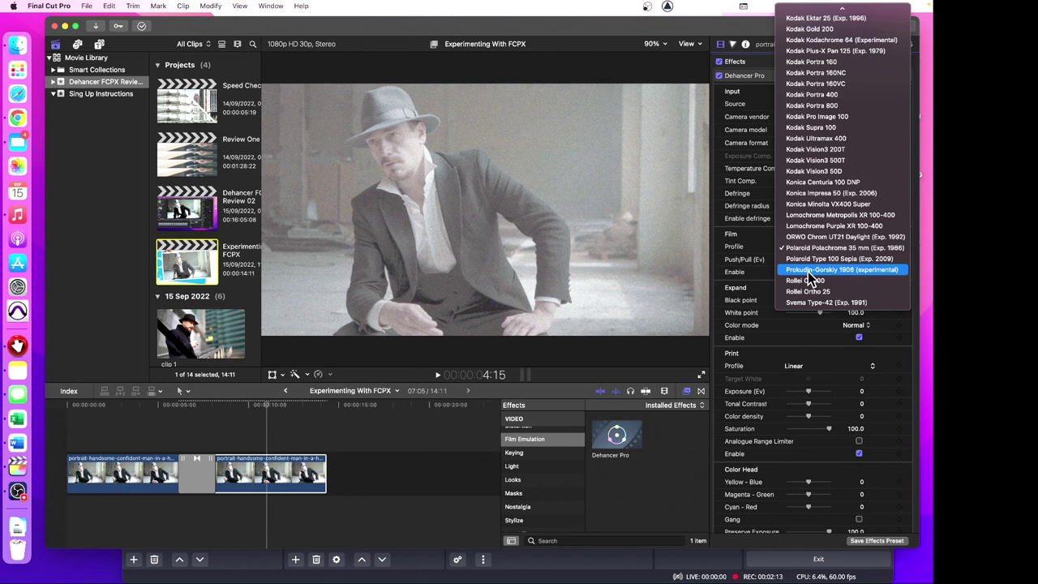
pyautogui.click(808, 274)
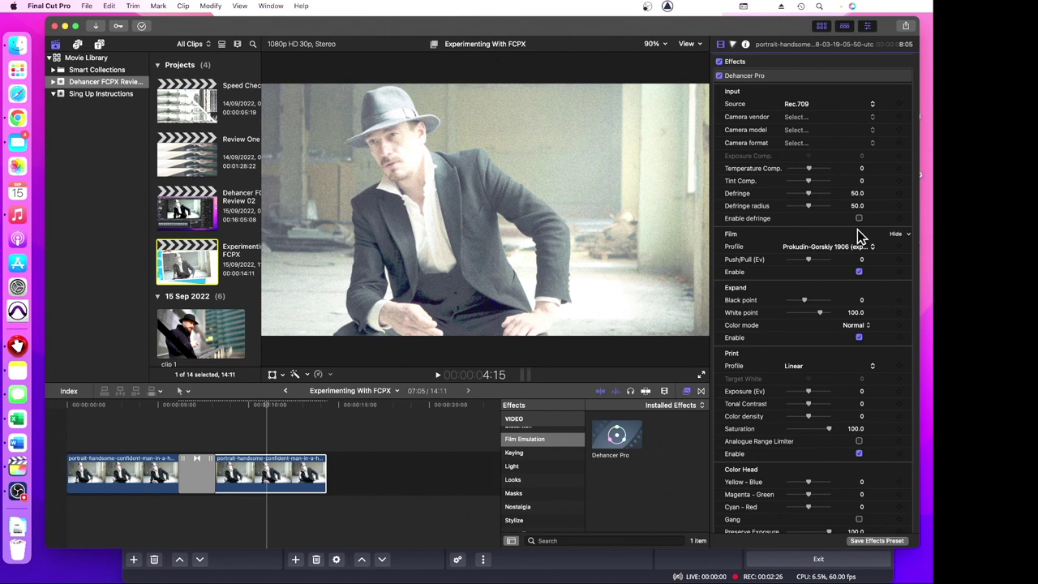
pyautogui.click(839, 254)
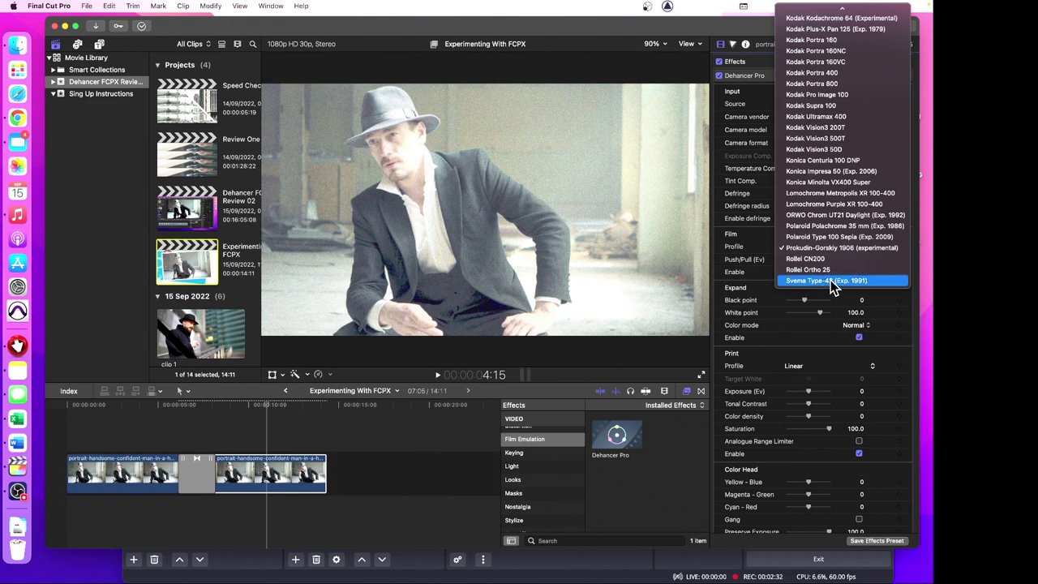
pyautogui.click(830, 280)
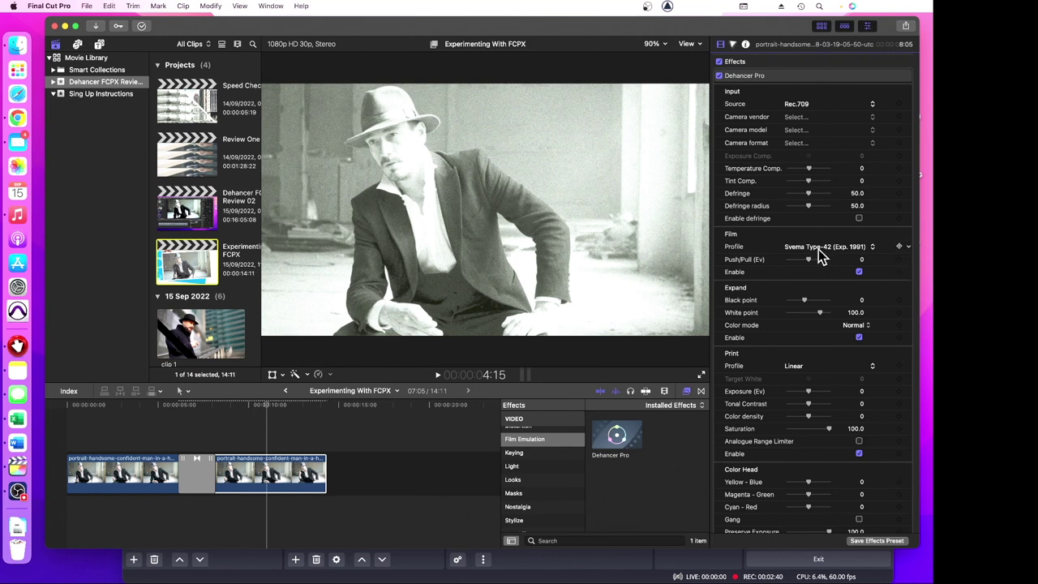
pyautogui.click(820, 251)
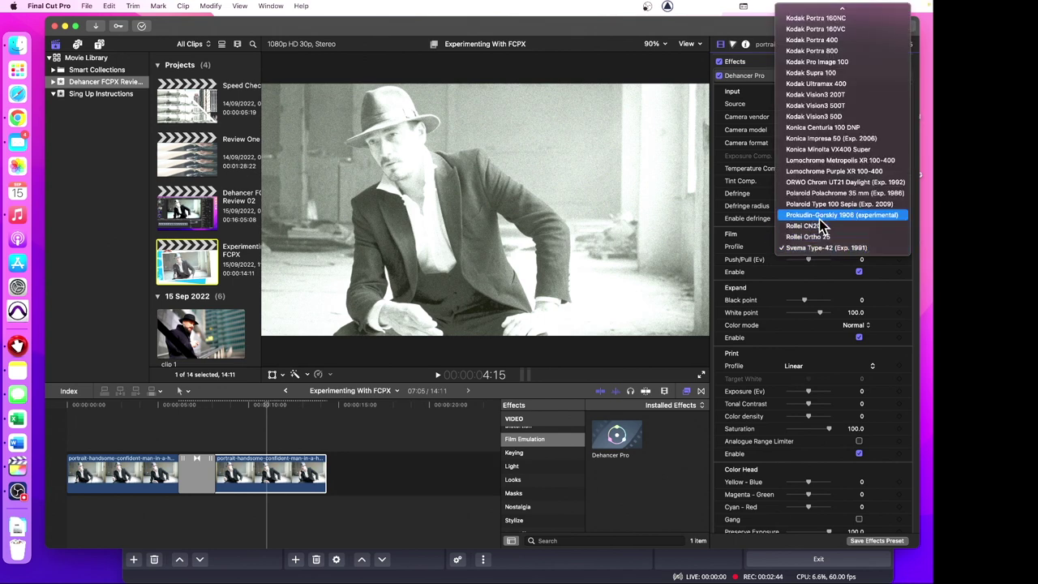
pyautogui.click(822, 216)
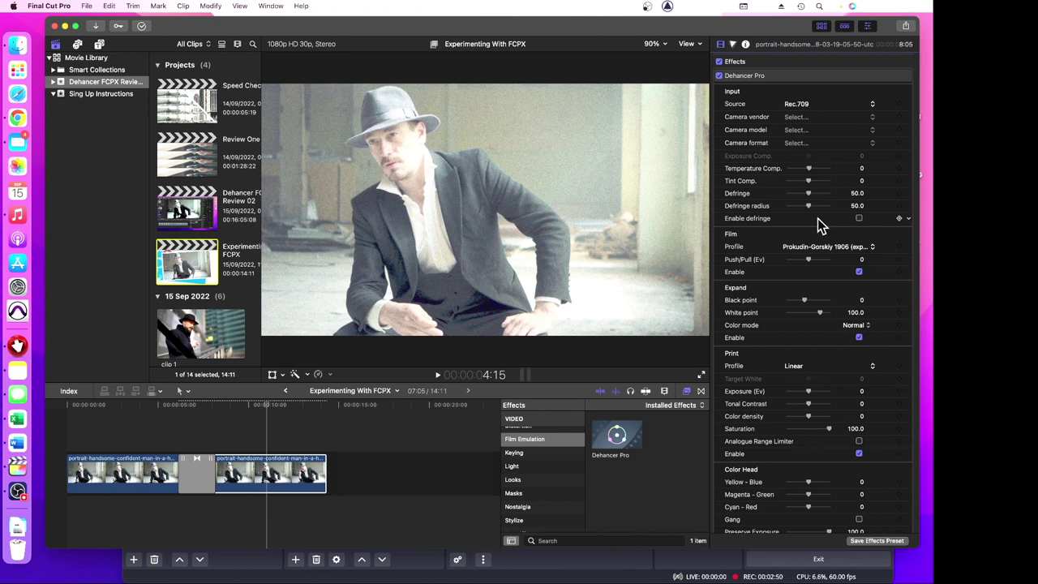
# Scroll the browser to bring up the Dehancer FCPX Review 02 project's portrait clip.
pyautogui.scroll(-3, 817, 215)
pyautogui.scroll(3, 818, 215)
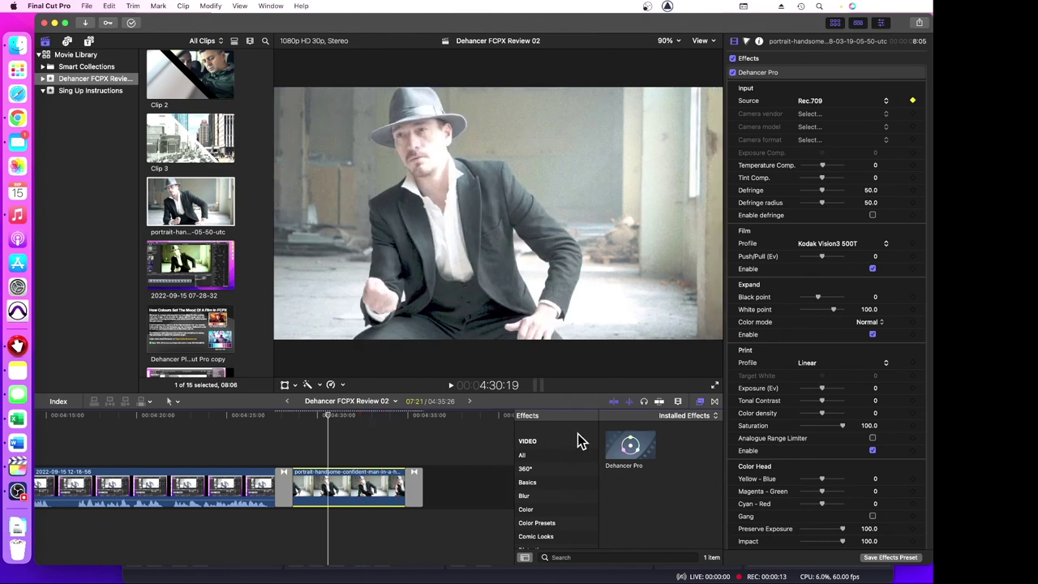
# Scroll the effects categories down to Film Emulation to reveal Dehancer Pro, then return to the clip.
pyautogui.scroll(-4, 538, 503)
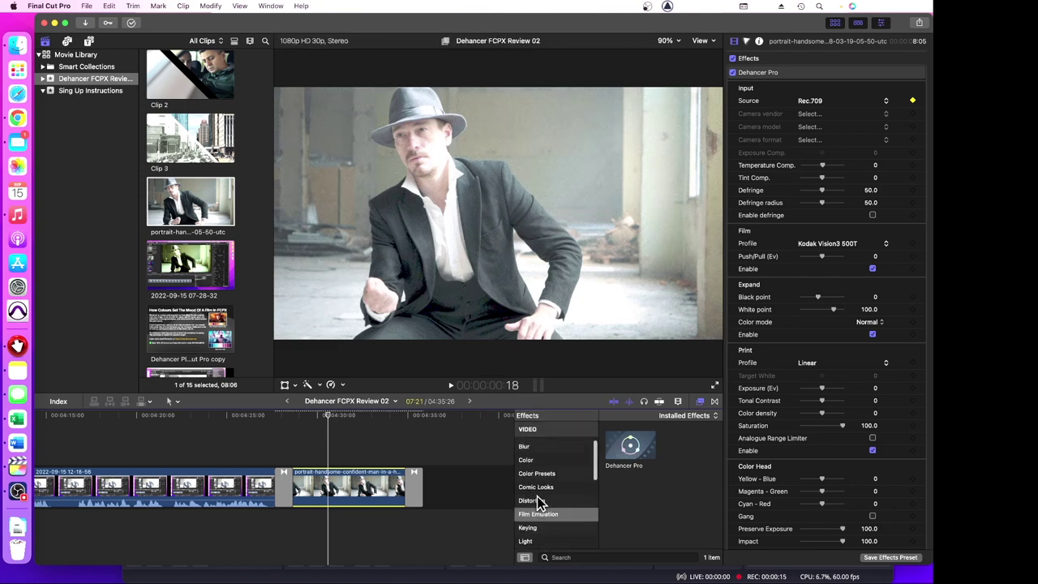
pyautogui.scroll(-2, 538, 503)
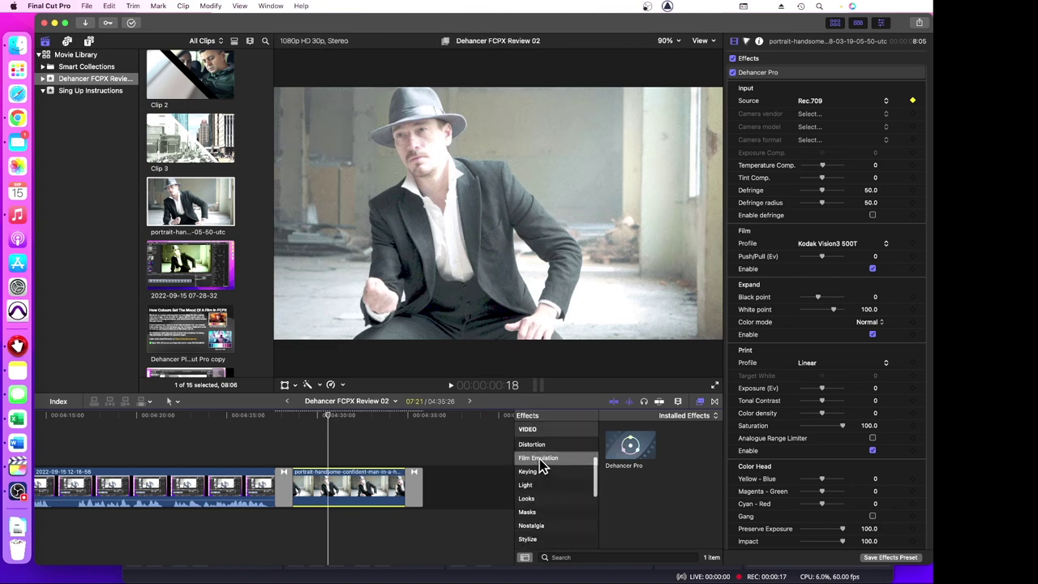
pyautogui.click(542, 467)
pyautogui.click(472, 480)
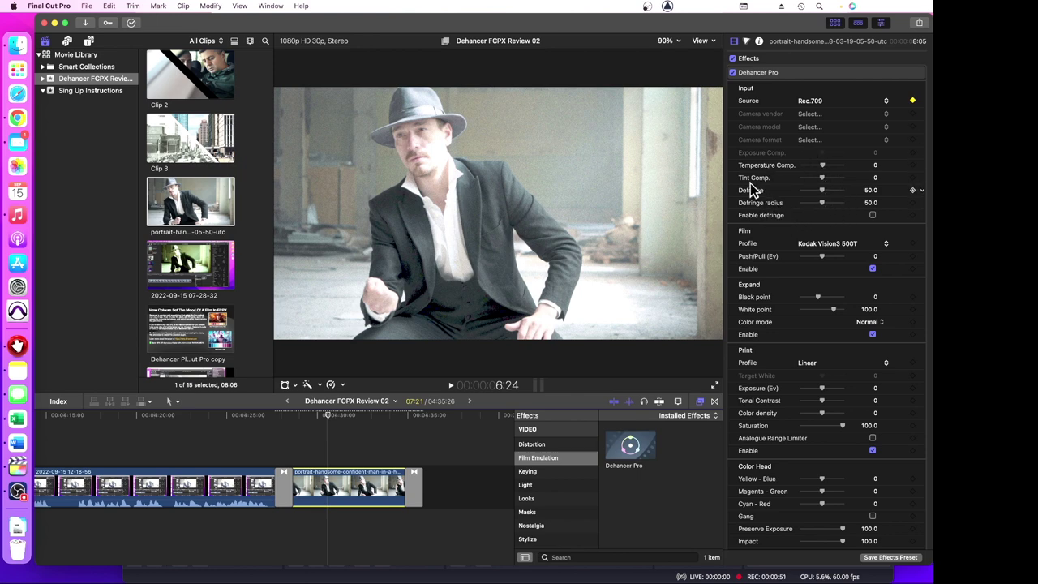
# Check Enable defringe and keep Rec.709 as Dehancer Pro's input source.
pyautogui.click(872, 215)
pyautogui.click(886, 100)
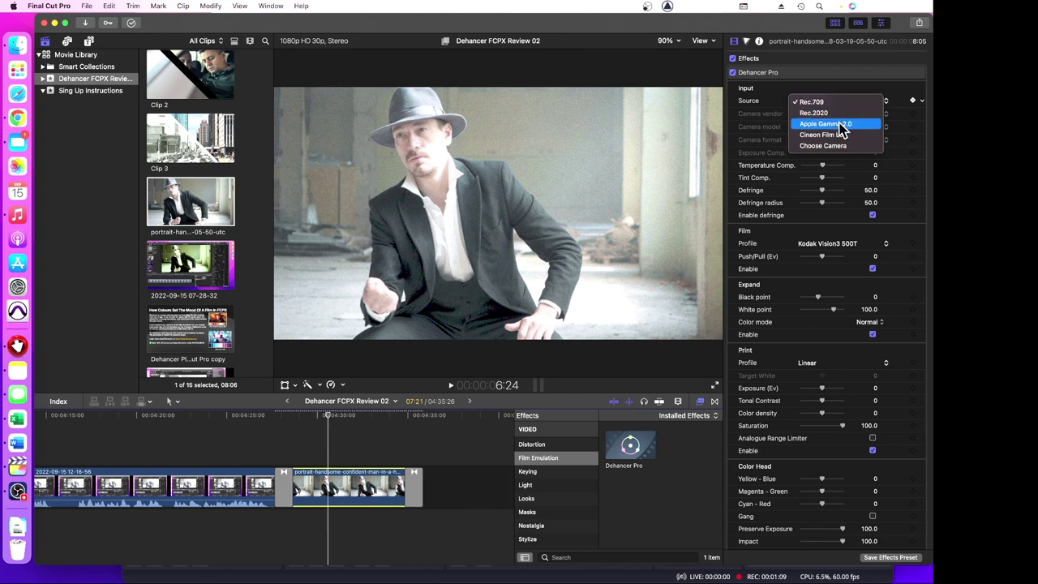
pyautogui.click(821, 102)
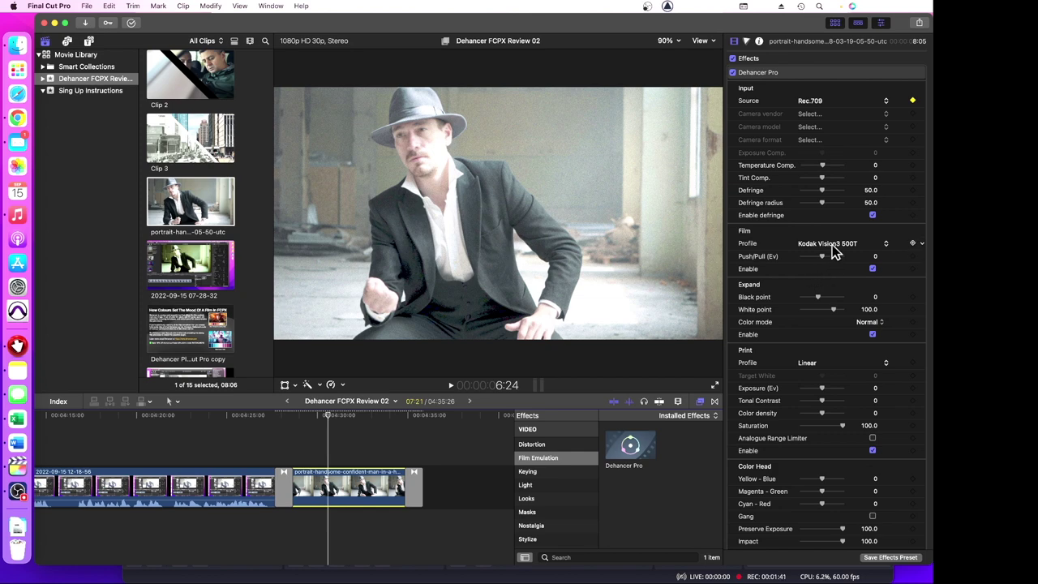
# Keep Kodak Vision3 500T and, after testing the slider, set Push/Pull (Ev) to 0.
pyautogui.click(834, 247)
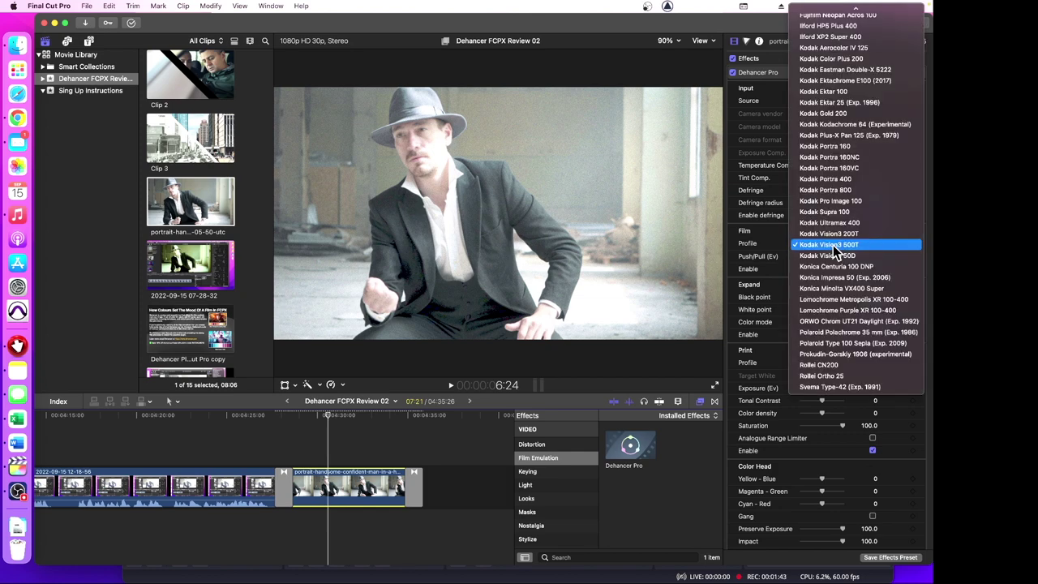
pyautogui.click(834, 245)
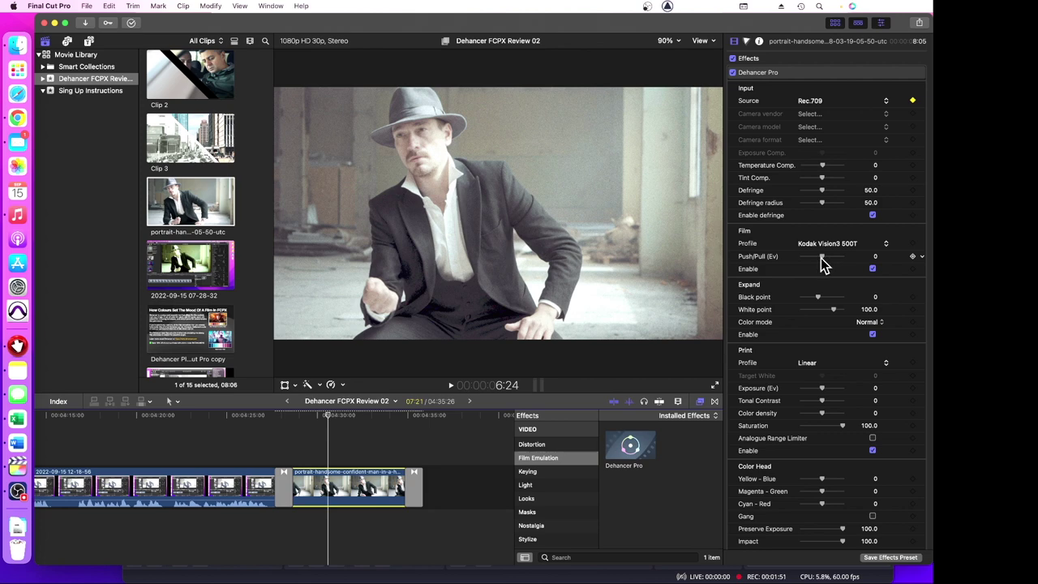
pyautogui.moveTo(821, 256); pyautogui.dragTo(838, 257)
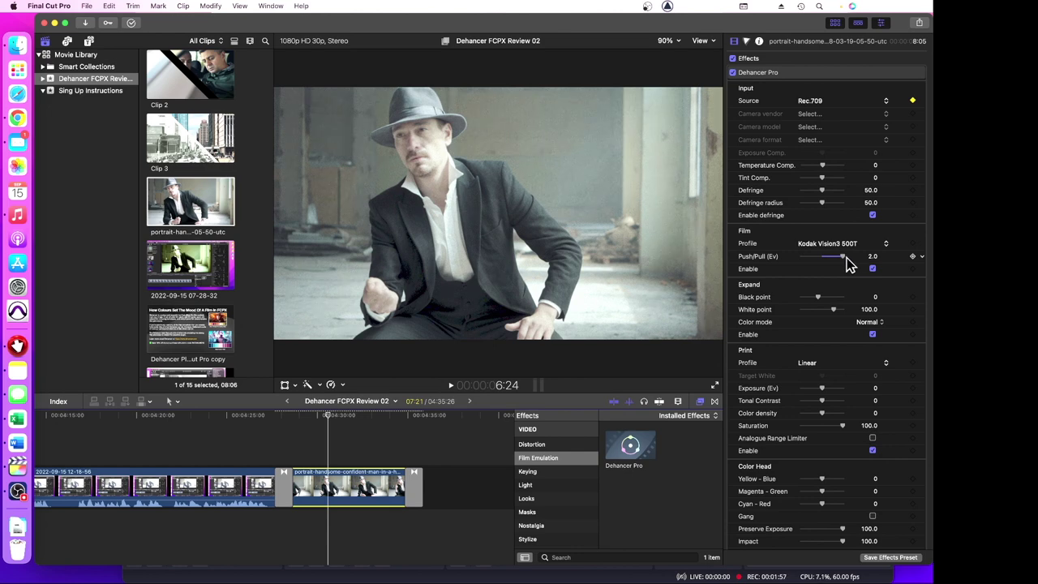
pyautogui.moveTo(846, 258); pyautogui.dragTo(823, 258)
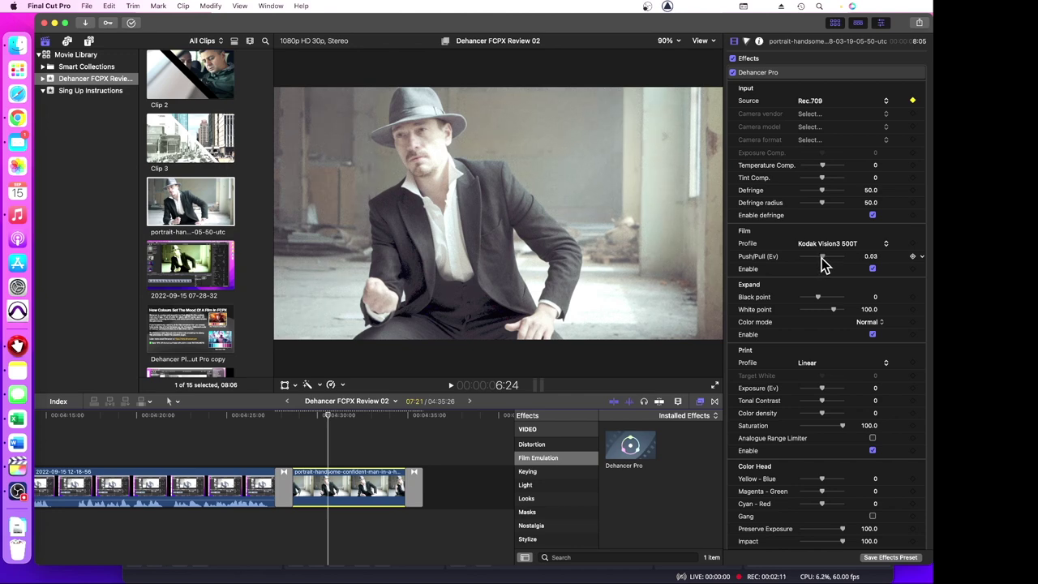
pyautogui.moveTo(823, 265); pyautogui.dragTo(821, 264)
pyautogui.click(870, 258)
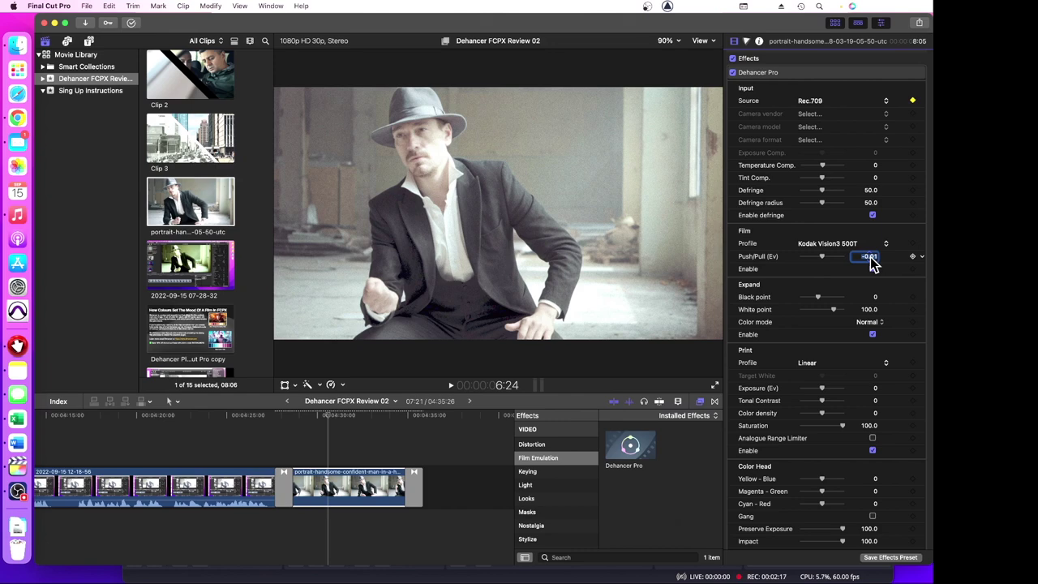
pyautogui.write('0')
pyautogui.press('Return')
# Toggle Film Enable off and back on to compare, and open the Film Profile list.
pyautogui.click(874, 270)
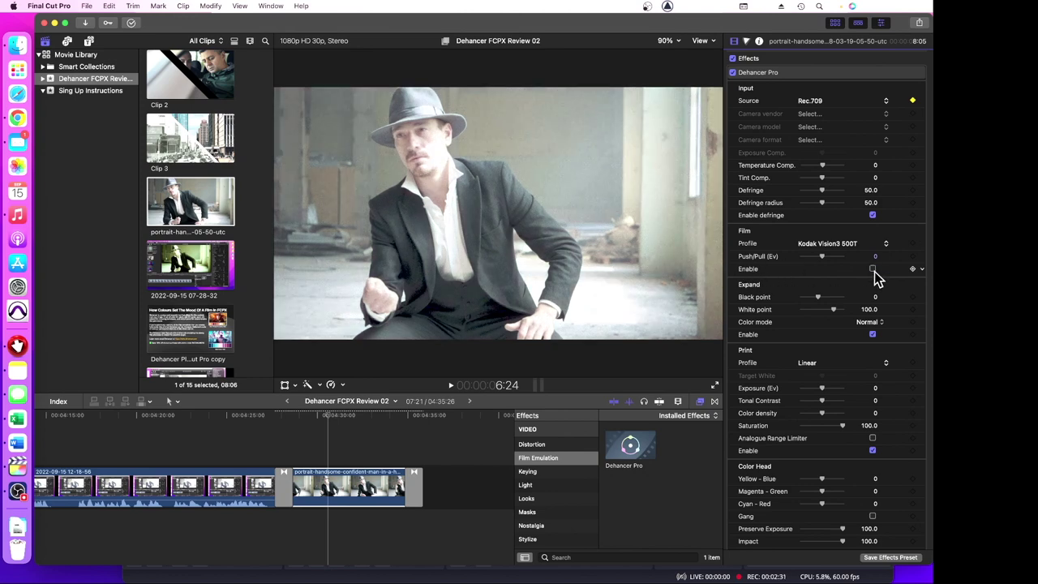
pyautogui.click(873, 270)
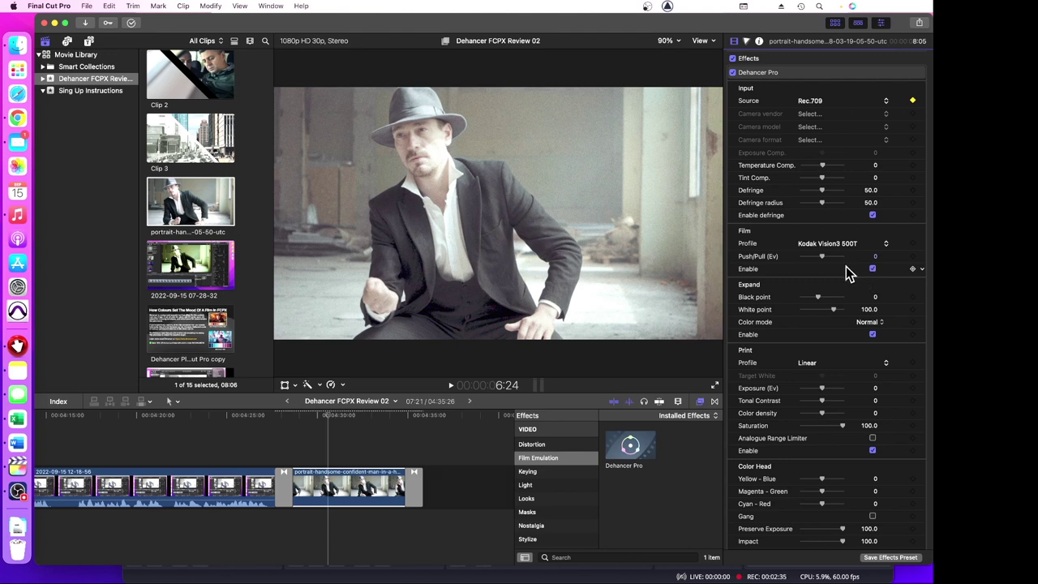
pyautogui.click(828, 245)
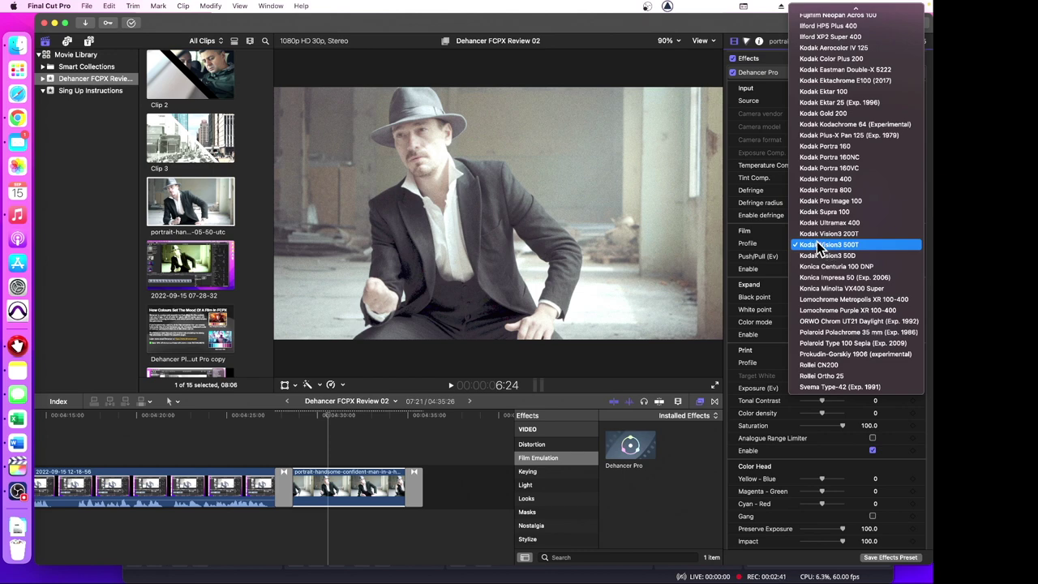
# Pick Kodak Portra 160NC from the Film Profile menu.
pyautogui.click(824, 158)
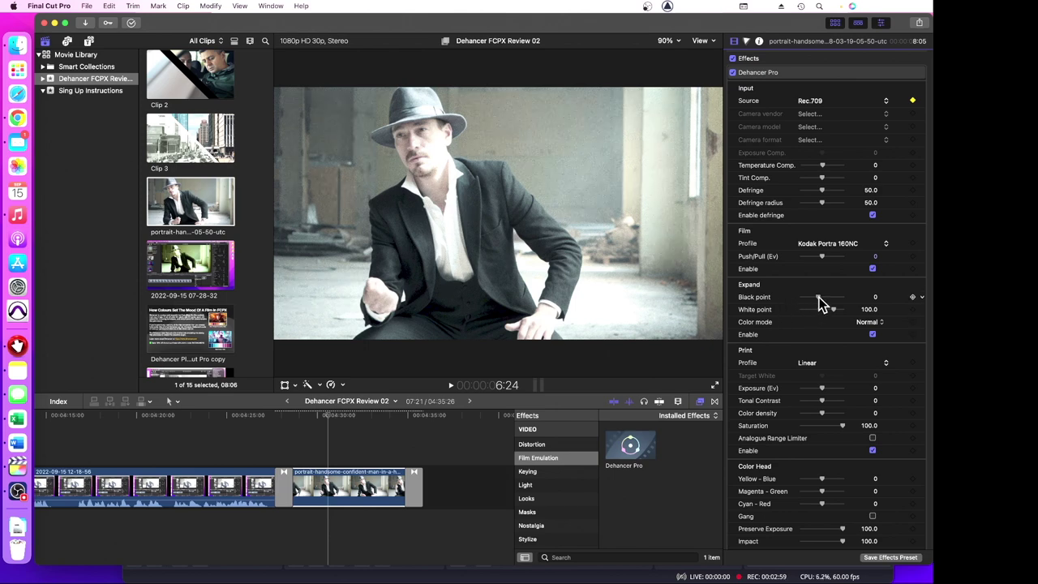
# Drag the Expand Black point slider to 19.0 and scroll down to the Print section.
pyautogui.moveTo(819, 297); pyautogui.dragTo(836, 299)
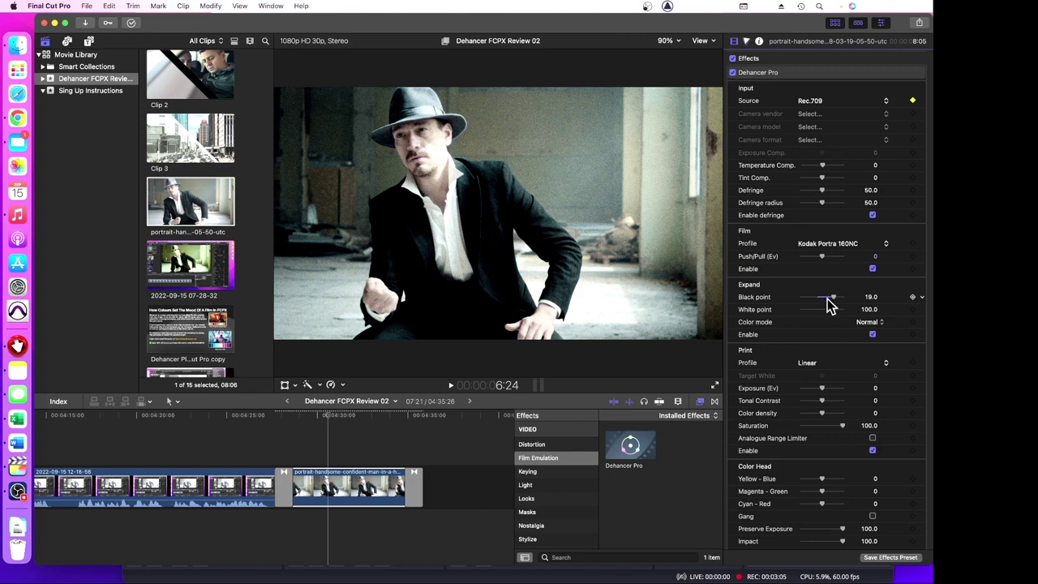
pyautogui.scroll(-2, 832, 303)
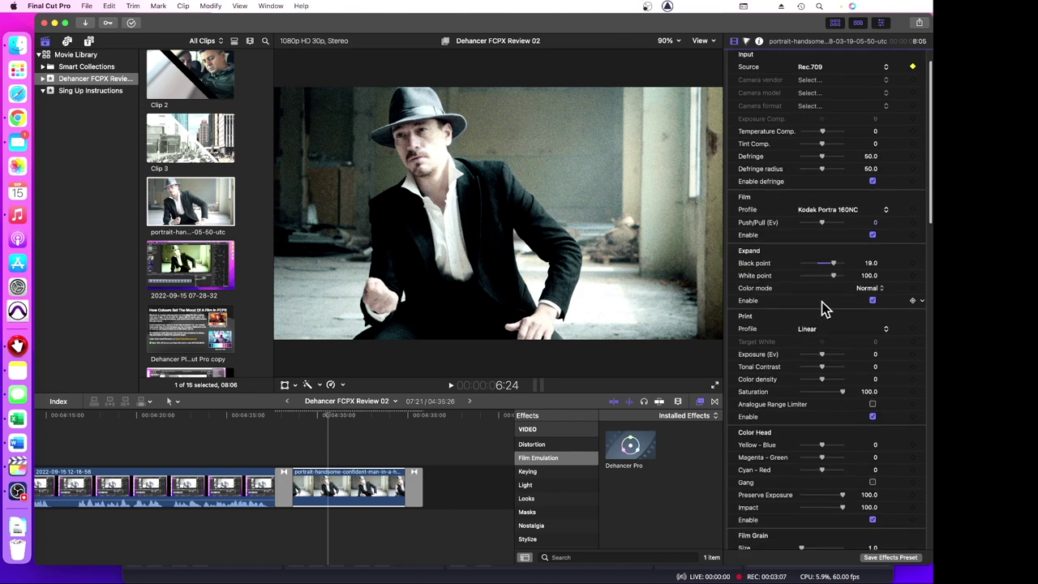
pyautogui.scroll(-4, 807, 308)
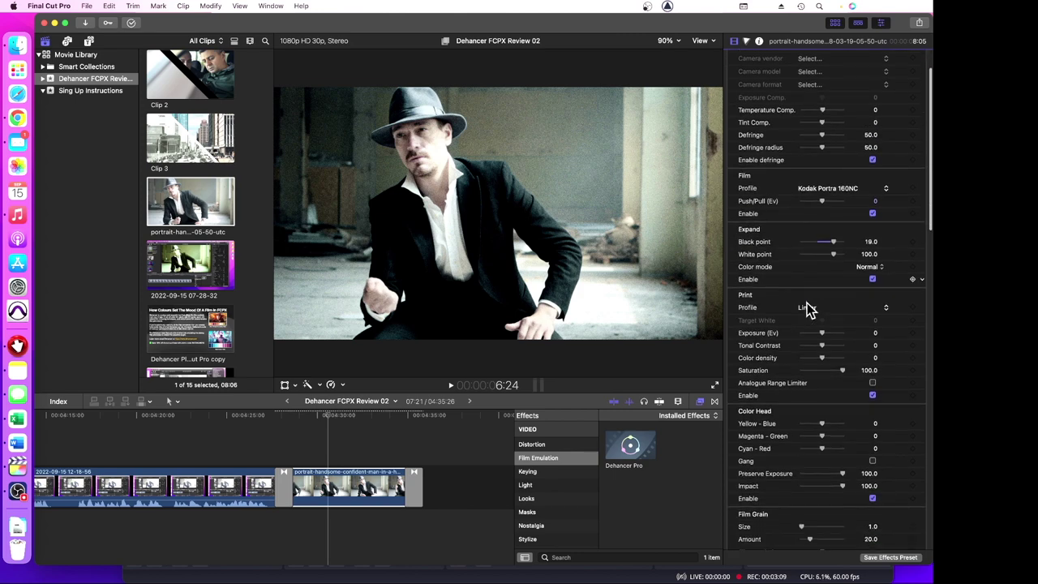
pyautogui.scroll(-1, 807, 306)
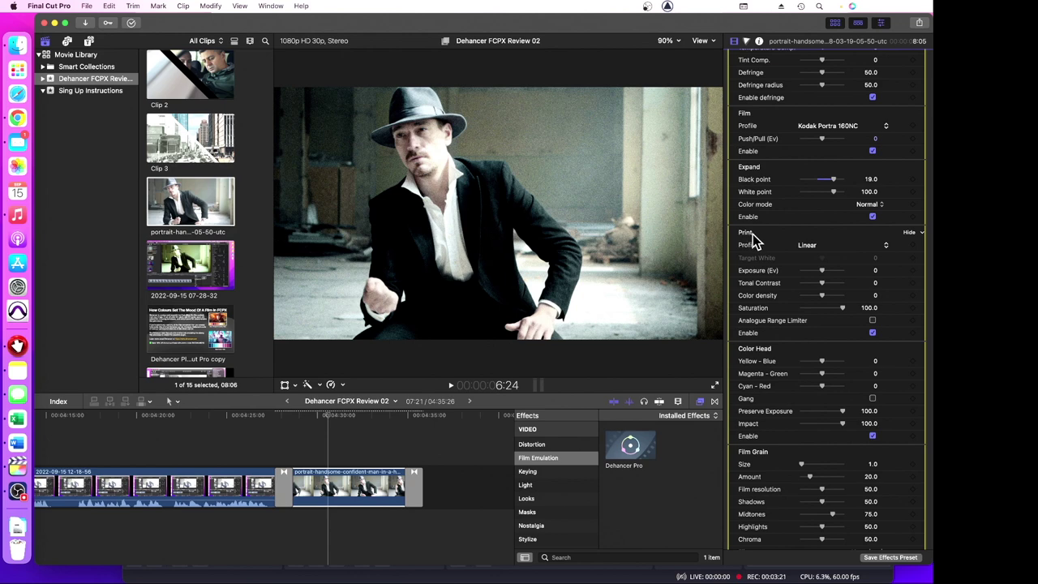
pyautogui.moveTo(770, 251)
pyautogui.moveTo(843, 308); pyautogui.dragTo(869, 314)
pyautogui.moveTo(824, 285); pyautogui.dragTo(844, 286)
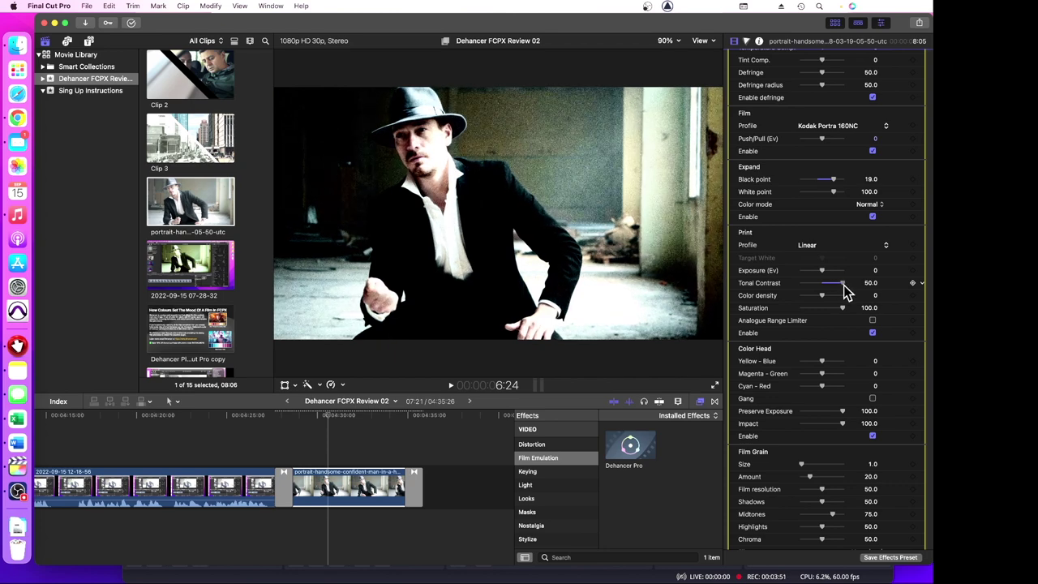
pyautogui.moveTo(844, 286)
pyautogui.mouseDown()
pyautogui.moveTo(814, 286)
pyautogui.moveTo(824, 286)
pyautogui.mouseUp()
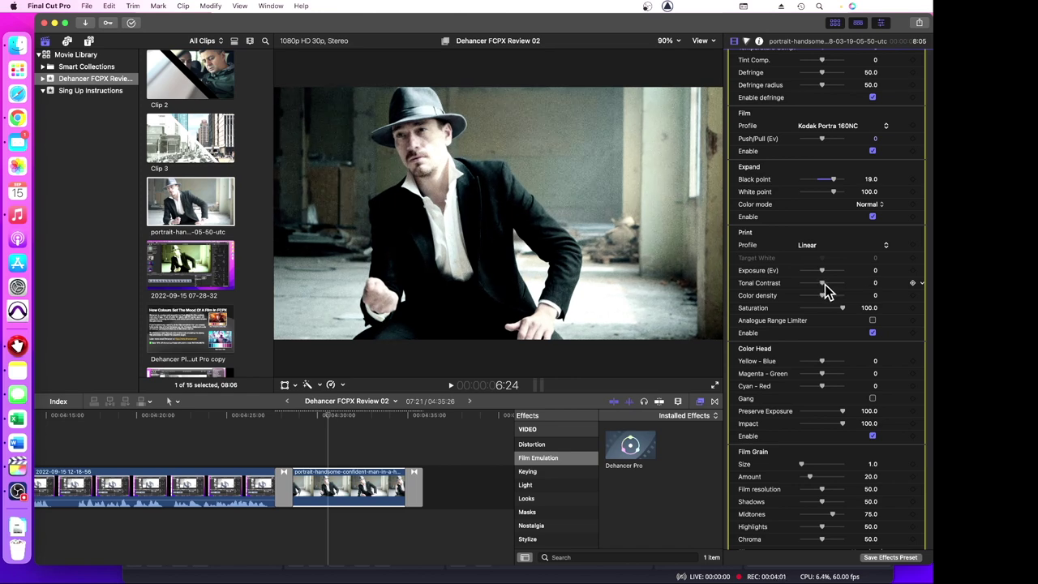
pyautogui.moveTo(825, 285)
pyautogui.mouseDown()
pyautogui.moveTo(839, 296)
pyautogui.moveTo(800, 297)
pyautogui.moveTo(823, 297)
pyautogui.mouseUp()
pyautogui.click(868, 297)
pyautogui.write('0')
# Set Color Head to Yellow-Blue 20, Magenta-Green -6 and Cyan-Red -16 for a cool tint.
pyautogui.scroll(-5, 788, 336)
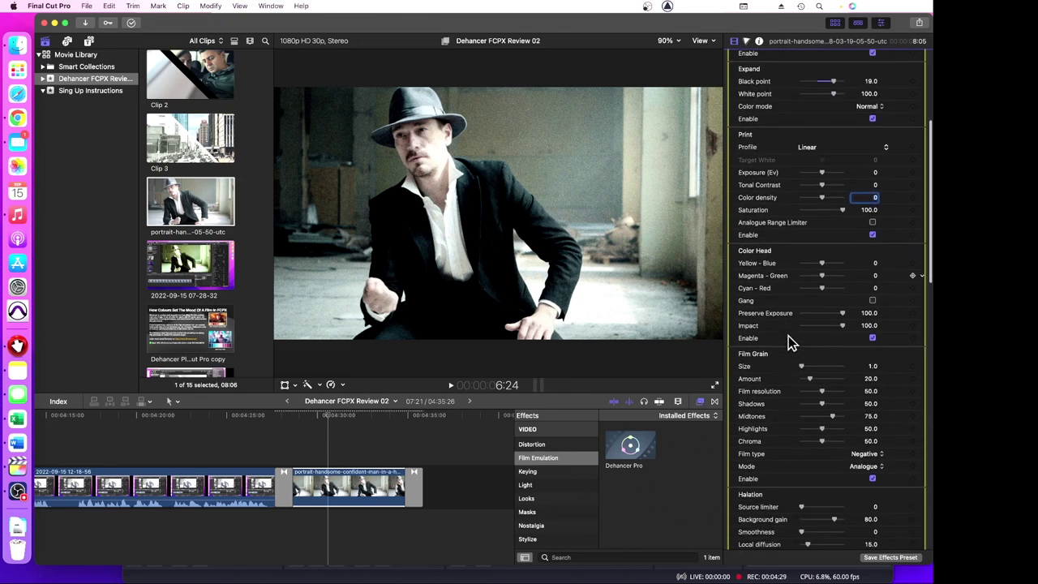
pyautogui.scroll(-3, 788, 336)
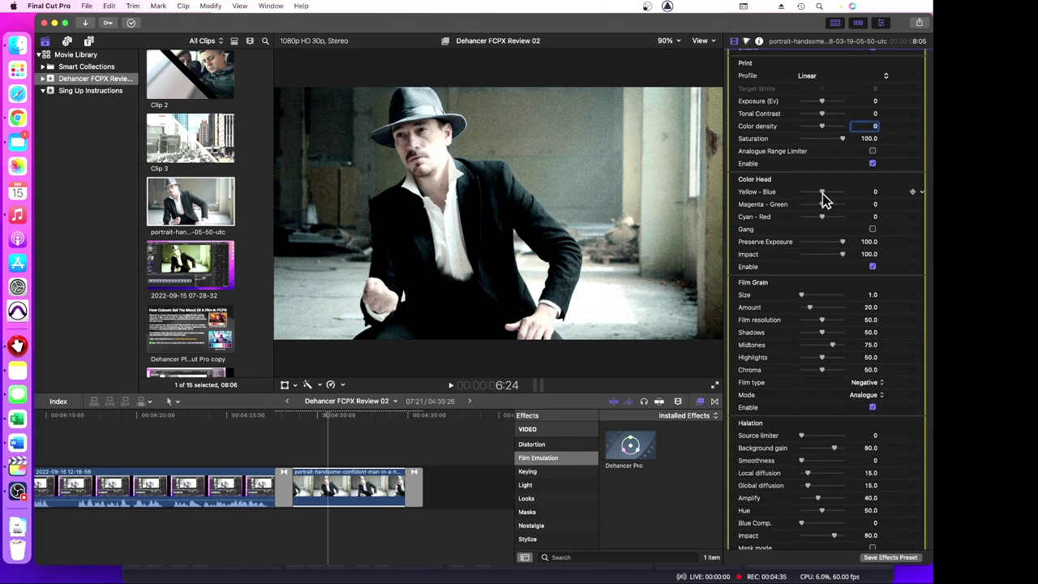
pyautogui.moveTo(823, 192); pyautogui.dragTo(847, 192)
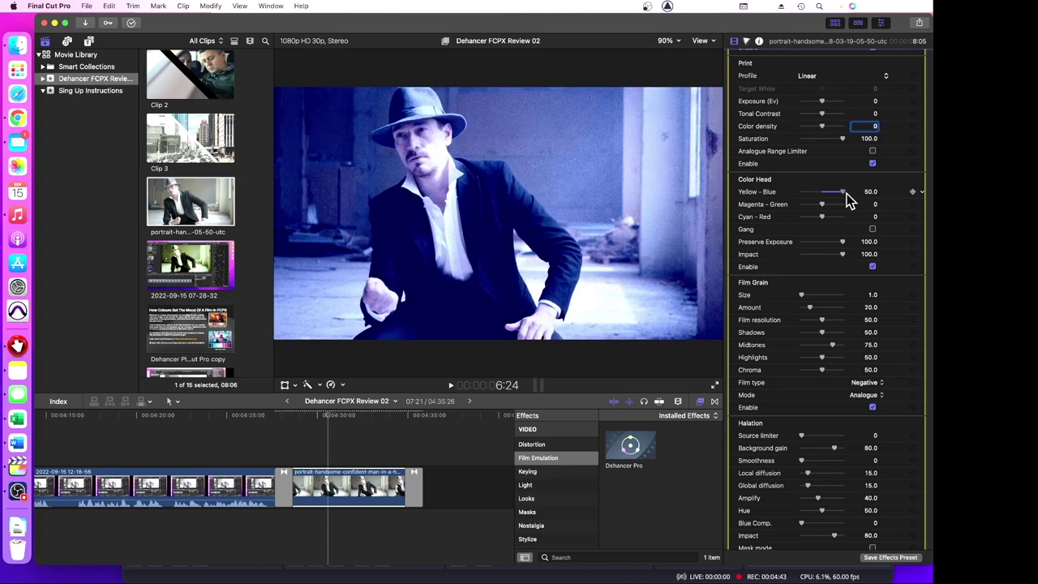
pyautogui.moveTo(844, 192); pyautogui.dragTo(832, 193)
pyautogui.scroll(-1, 825, 208)
pyautogui.moveTo(825, 209); pyautogui.dragTo(821, 205)
pyautogui.scroll(1, 824, 210)
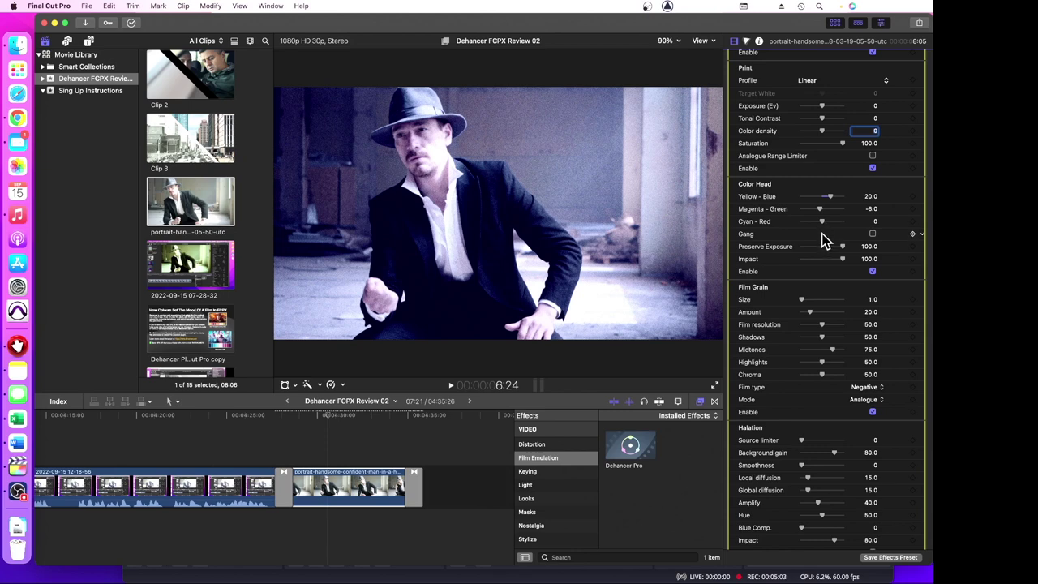
pyautogui.scroll(1, 822, 232)
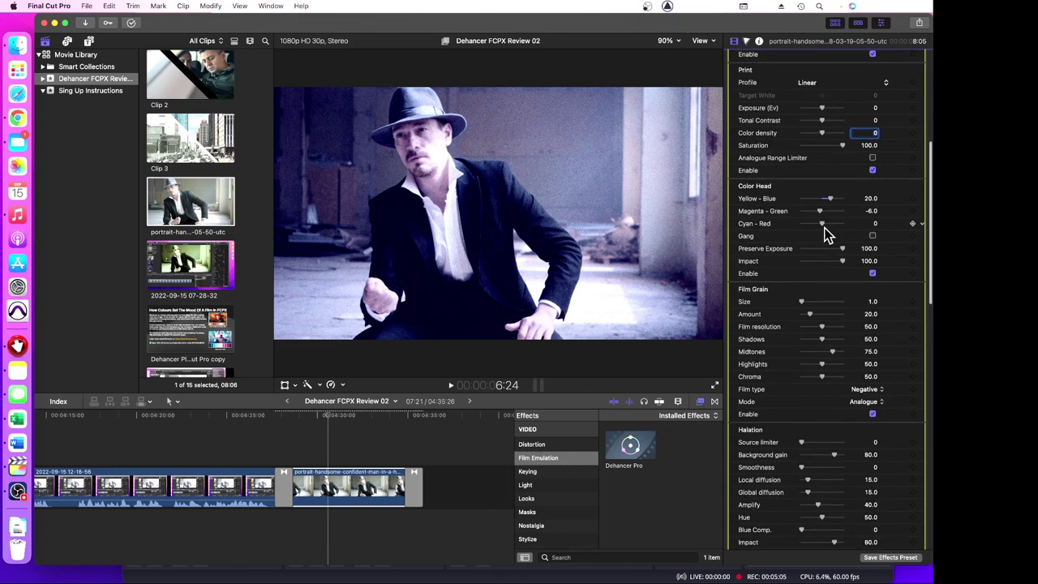
pyautogui.moveTo(821, 224); pyautogui.dragTo(816, 224)
pyautogui.moveTo(813, 223); pyautogui.dragTo(817, 226)
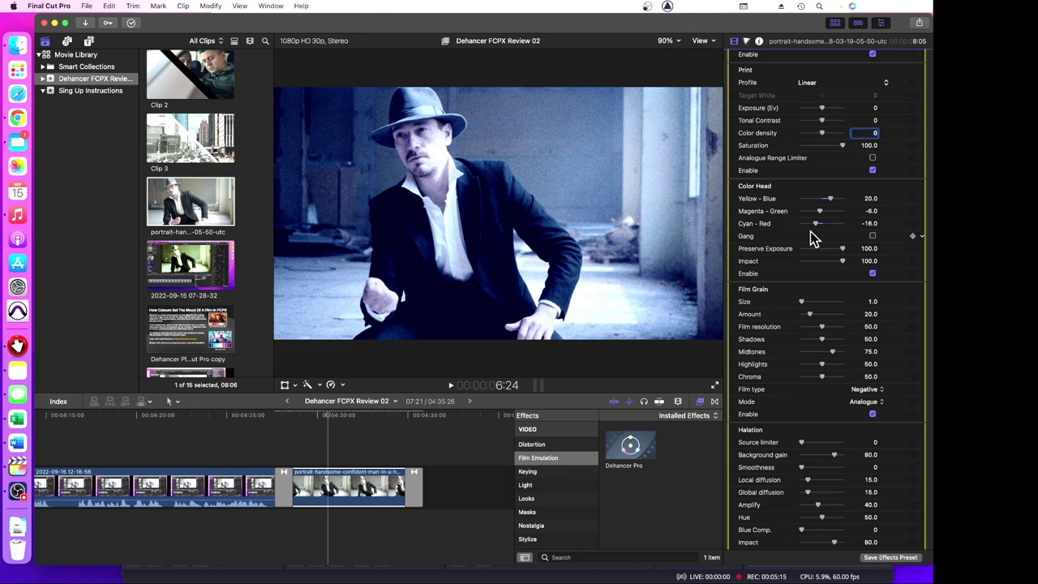
pyautogui.scroll(-3, 818, 257)
pyautogui.scroll(-2, 818, 257)
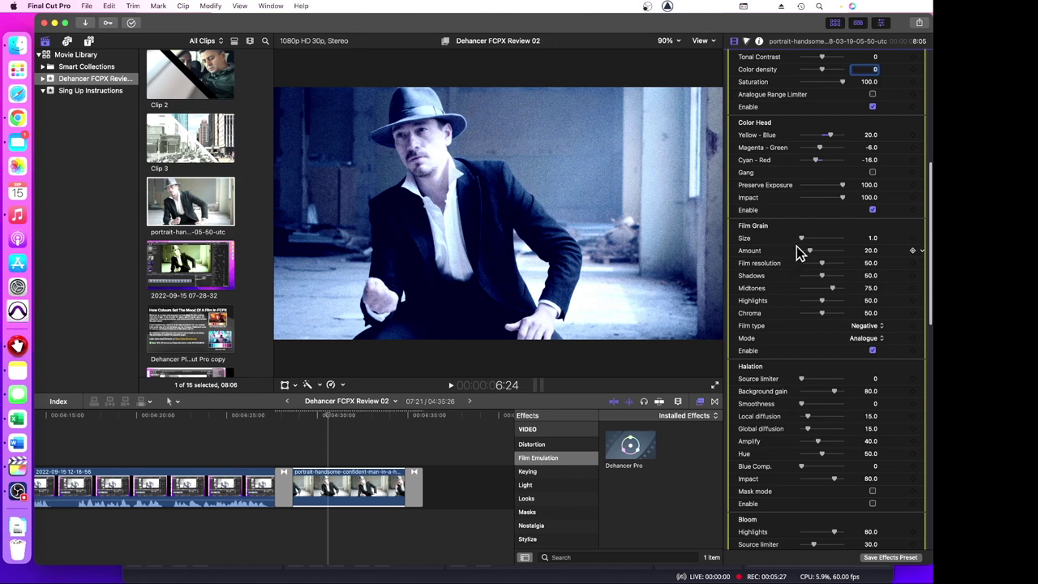
# Increase the Dehancer film grain size to 8.
pyautogui.scroll(-1, 801, 244)
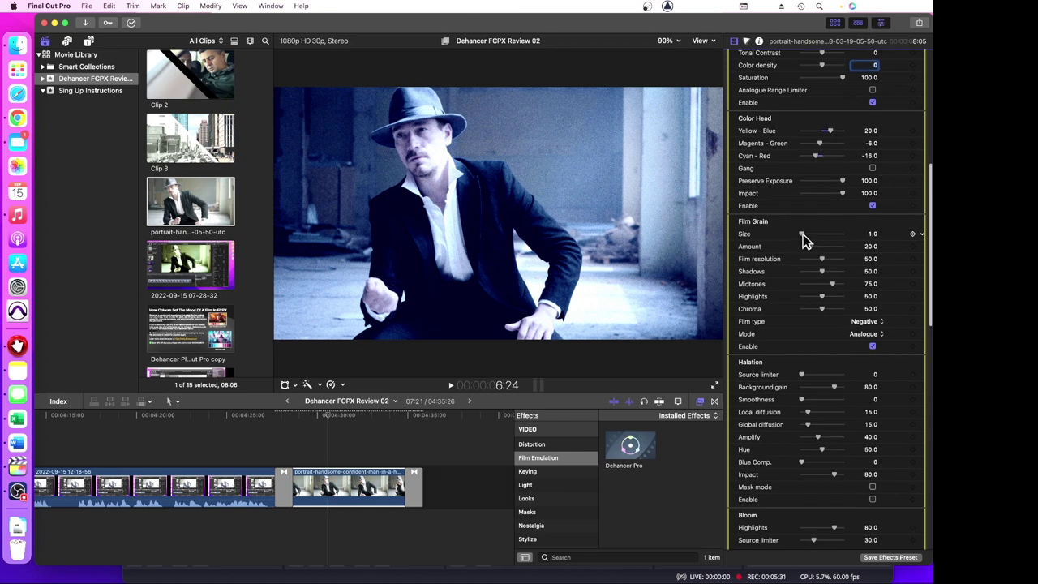
pyautogui.moveTo(803, 234); pyautogui.dragTo(847, 232)
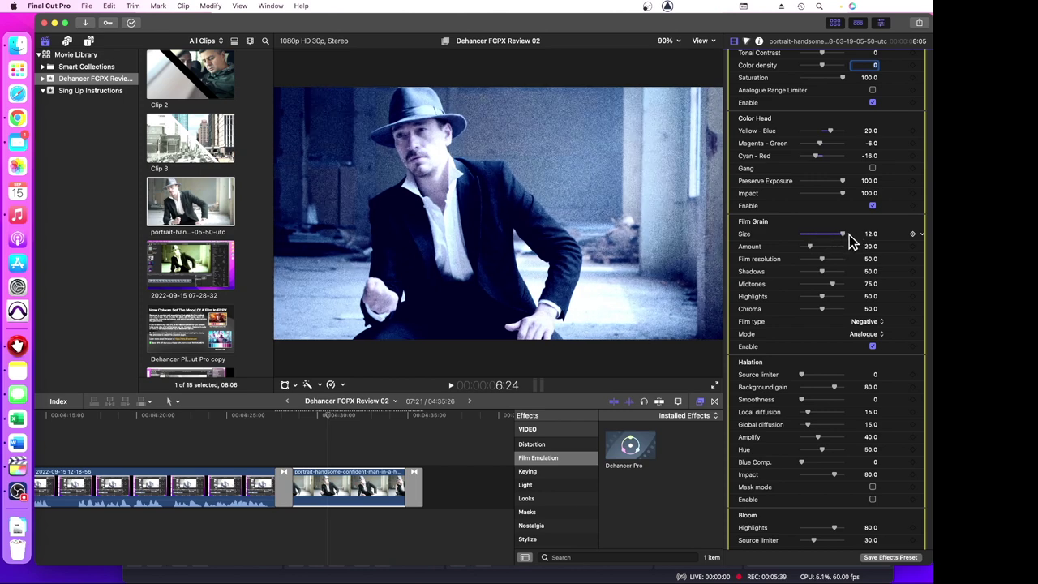
pyautogui.scroll(-1, 849, 235)
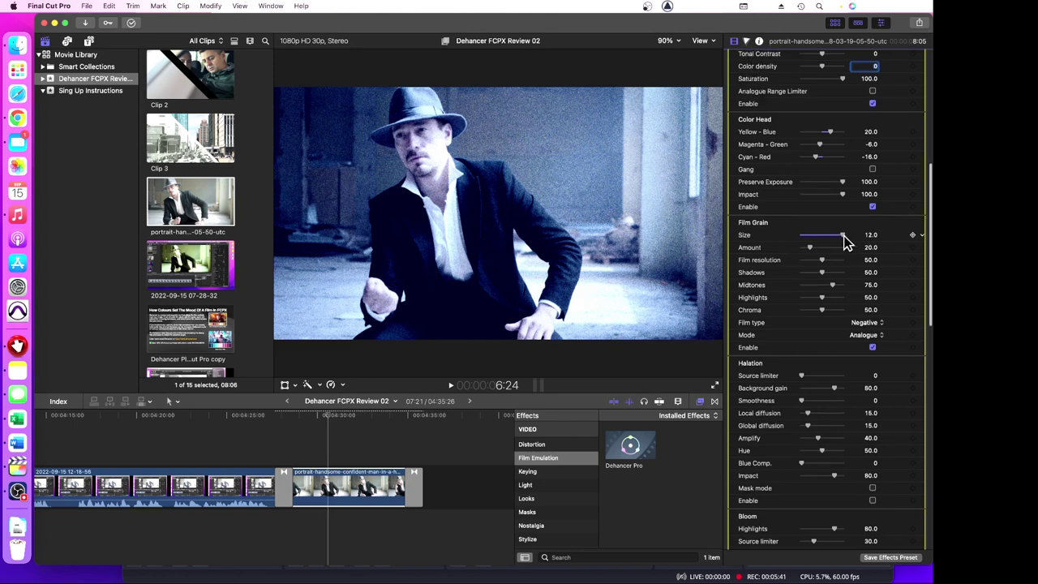
pyautogui.moveTo(843, 236); pyautogui.dragTo(829, 238)
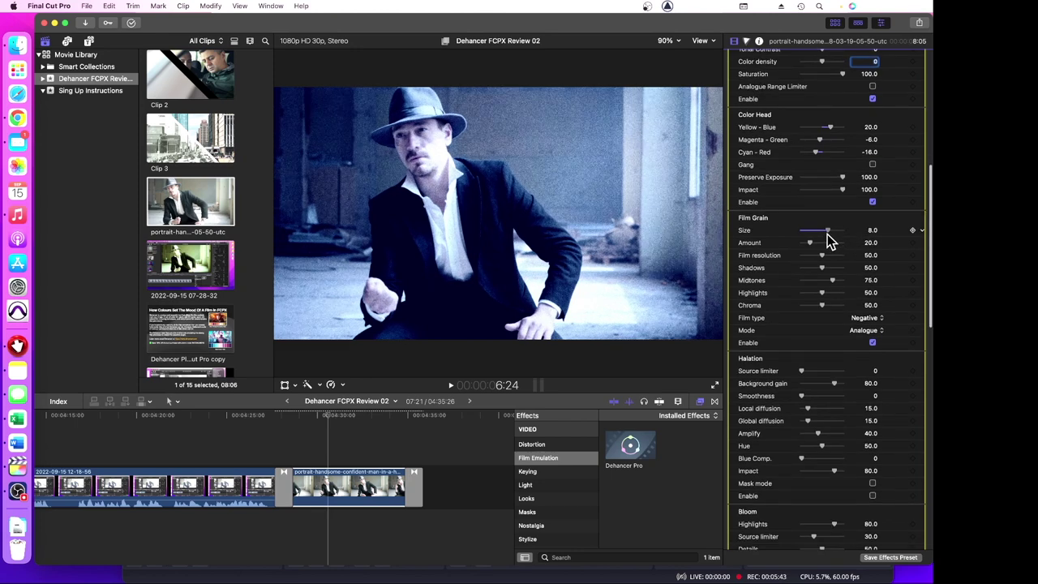
pyautogui.scroll(1, 827, 242)
pyautogui.scroll(1, 827, 242)
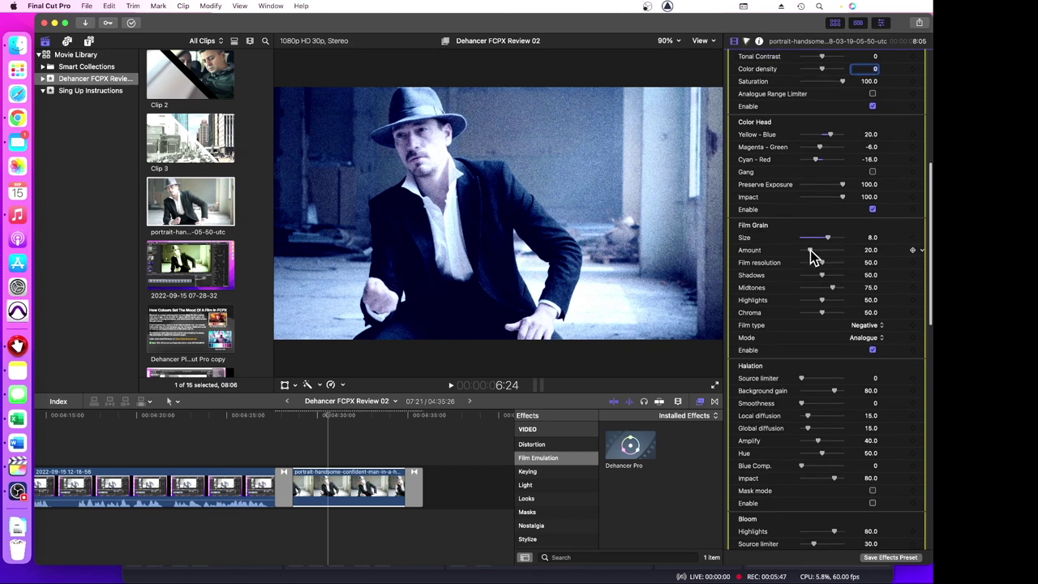
# Set the grain amount to 40 and raise shadow grain to 70.
pyautogui.moveTo(810, 250); pyautogui.dragTo(819, 252)
pyautogui.scroll(-1, 819, 253)
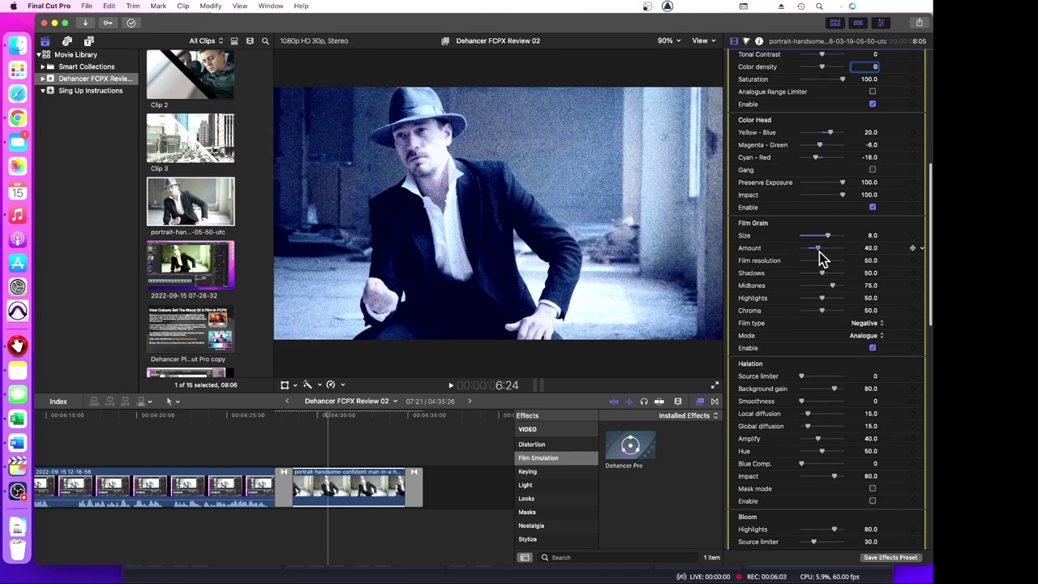
pyautogui.click(868, 249)
pyautogui.write('4')
pyautogui.press('Return')
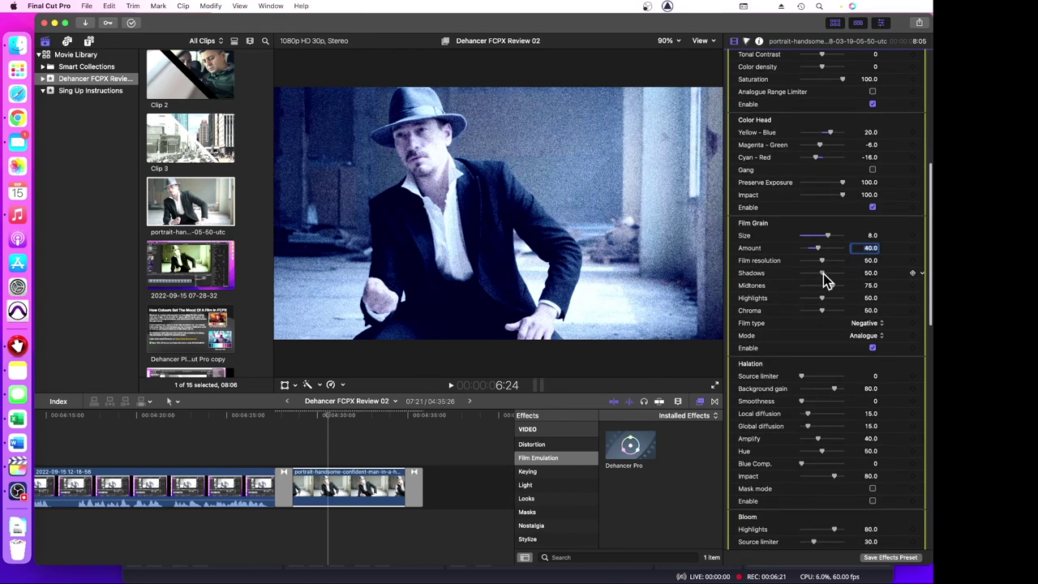
pyautogui.moveTo(824, 274); pyautogui.dragTo(830, 275)
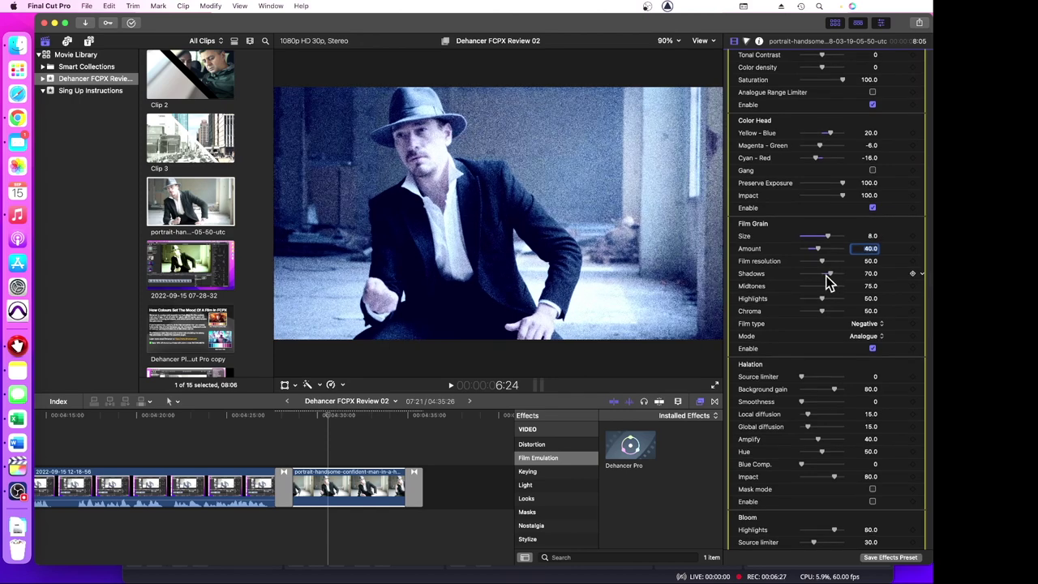
pyautogui.scroll(-5, 828, 282)
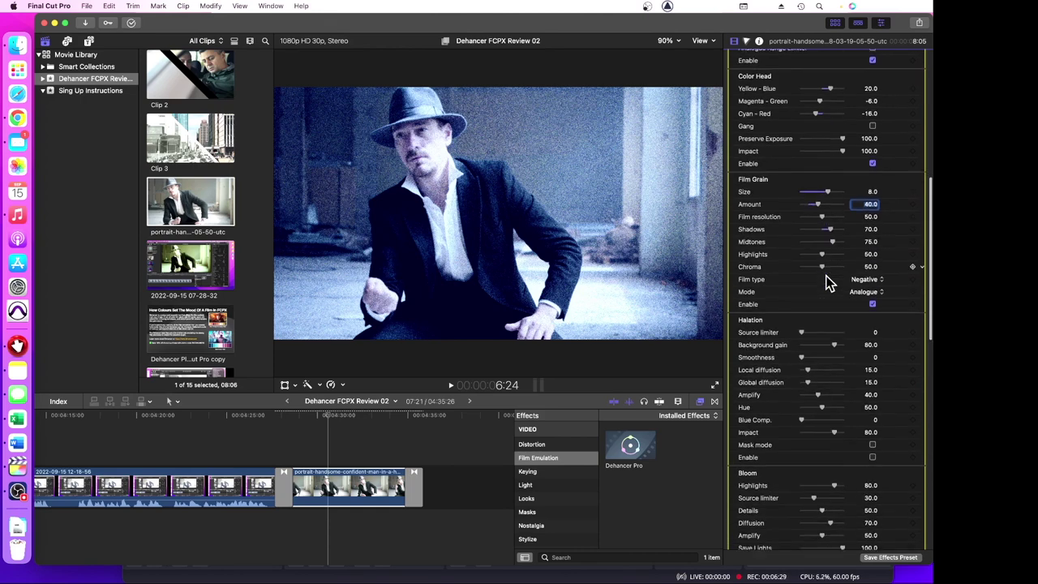
pyautogui.scroll(-3, 827, 281)
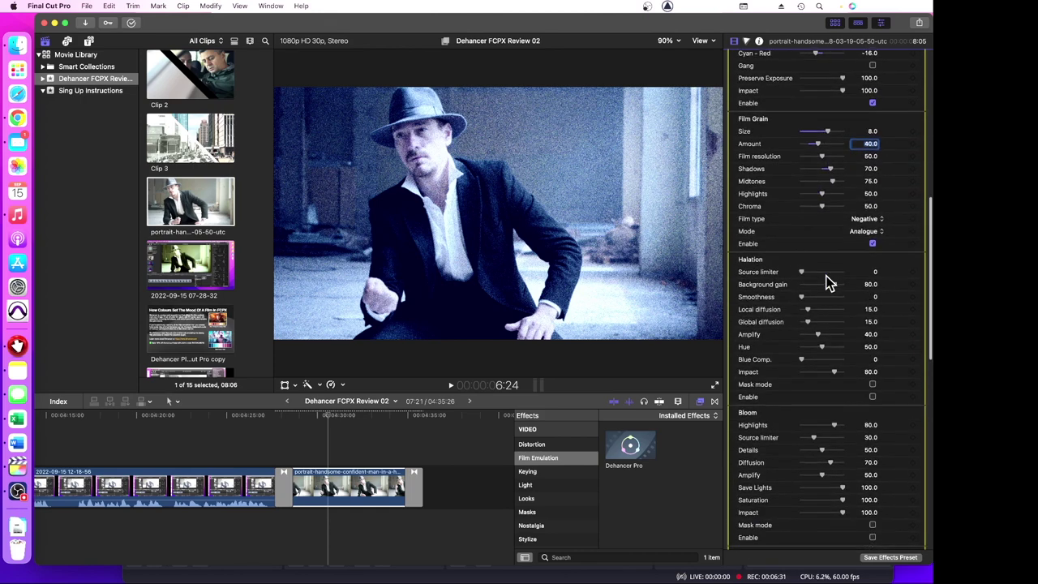
pyautogui.scroll(-1, 827, 282)
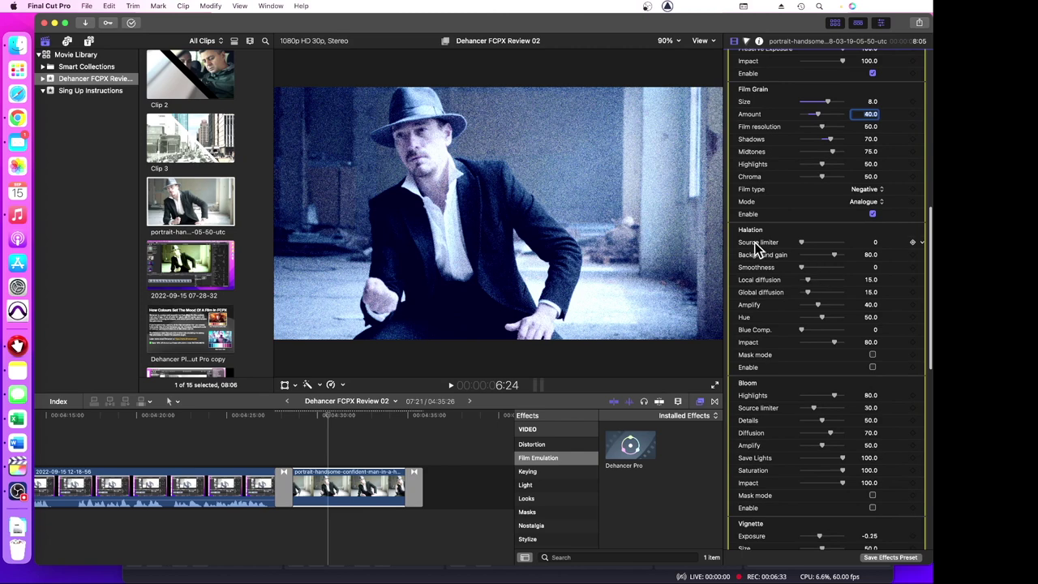
pyautogui.scroll(-4, 773, 242)
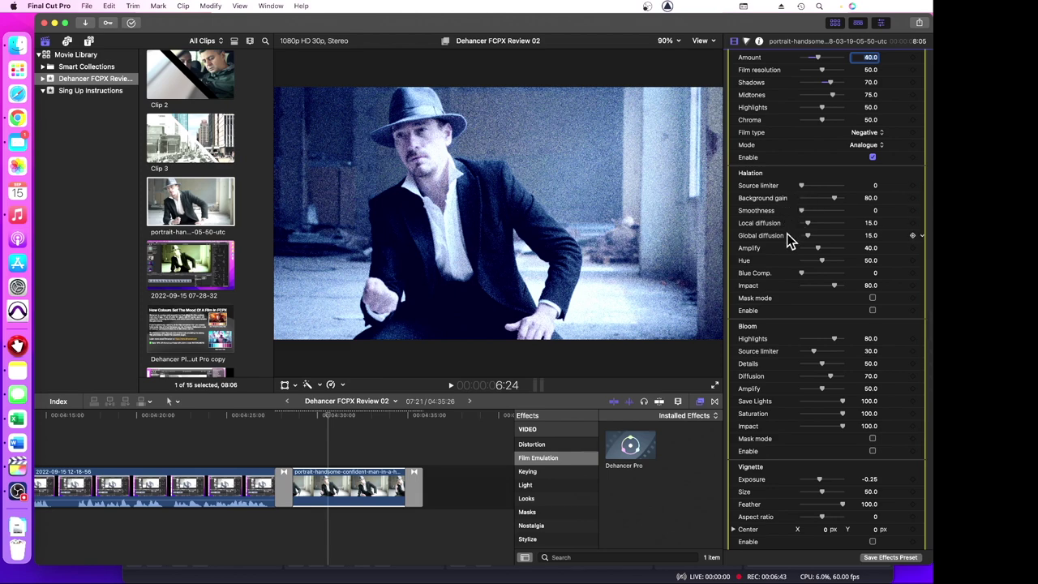
pyautogui.scroll(-3, 790, 243)
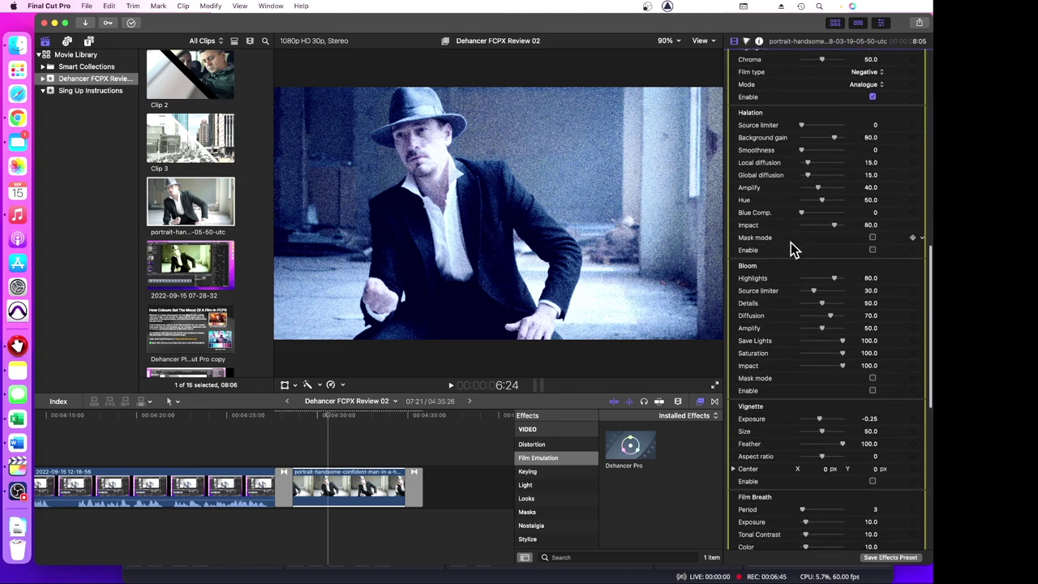
pyautogui.scroll(-4, 791, 243)
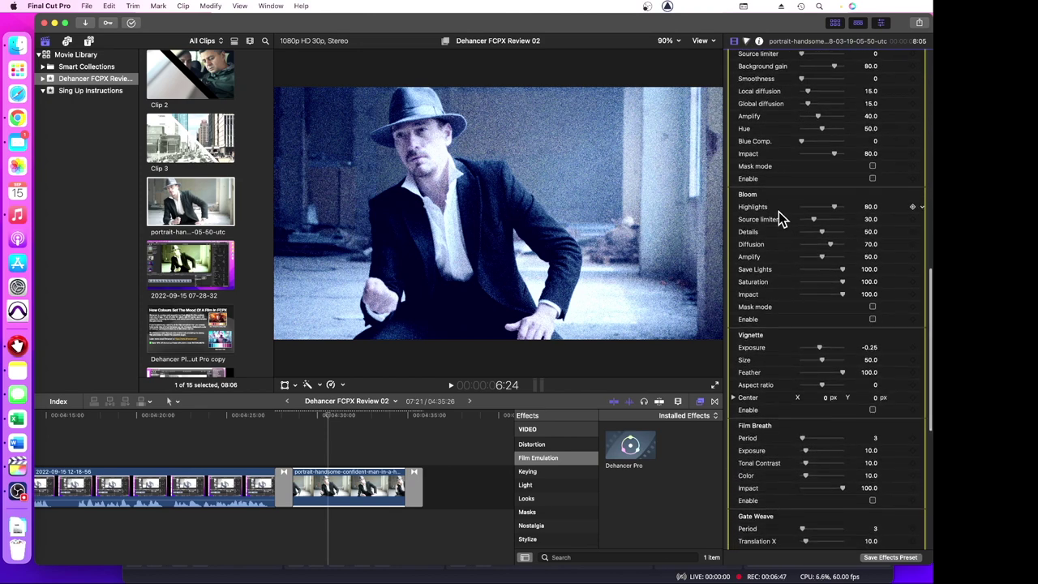
pyautogui.scroll(-2, 778, 214)
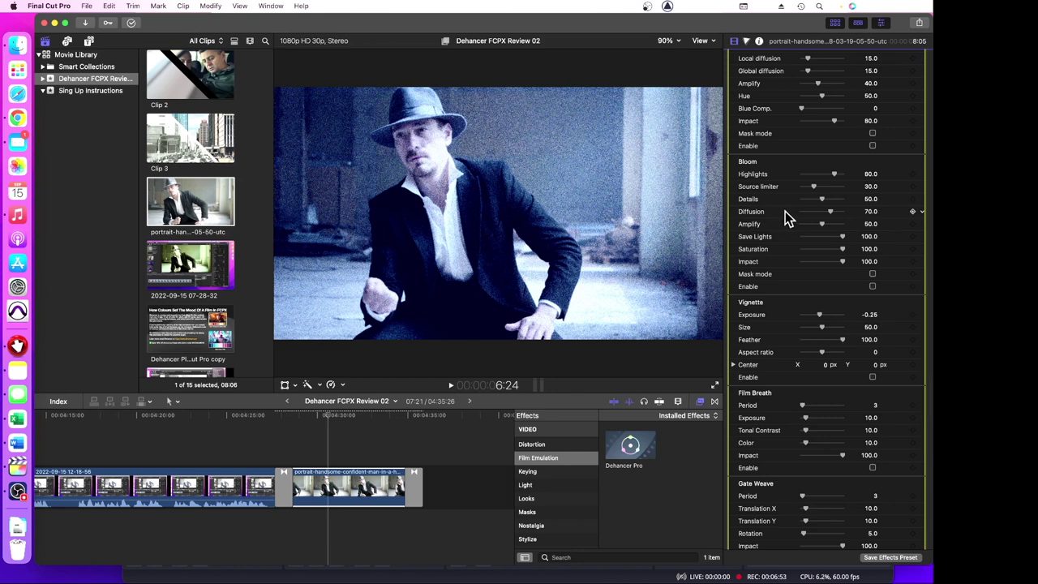
pyautogui.scroll(-4, 785, 211)
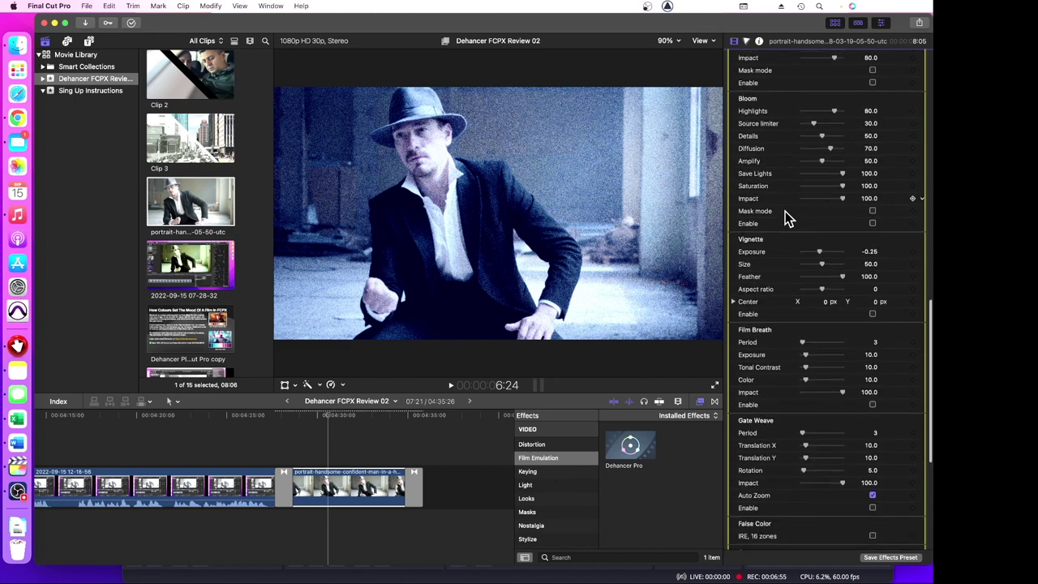
pyautogui.scroll(-1, 785, 213)
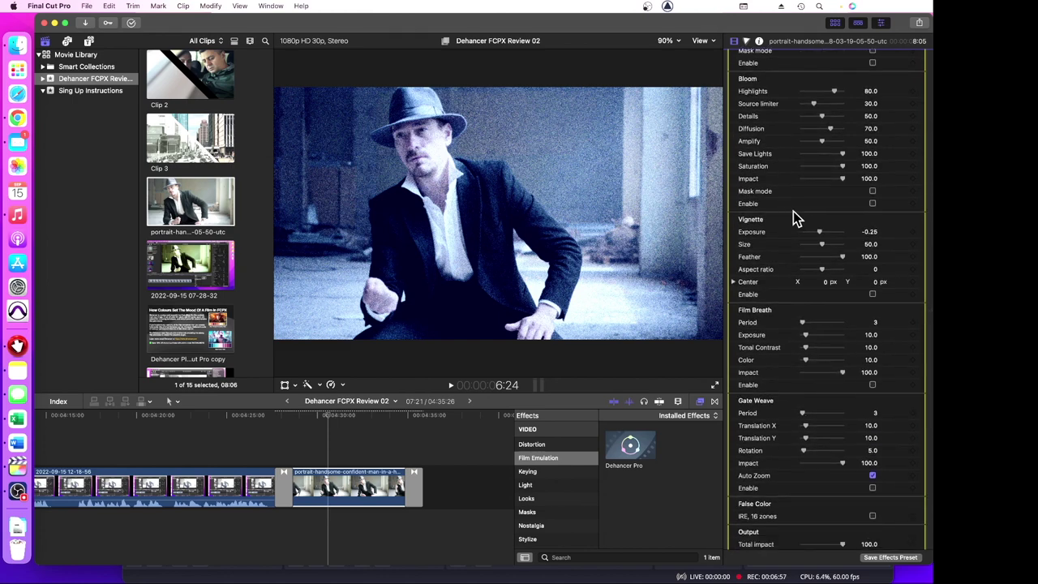
pyautogui.scroll(-4, 787, 212)
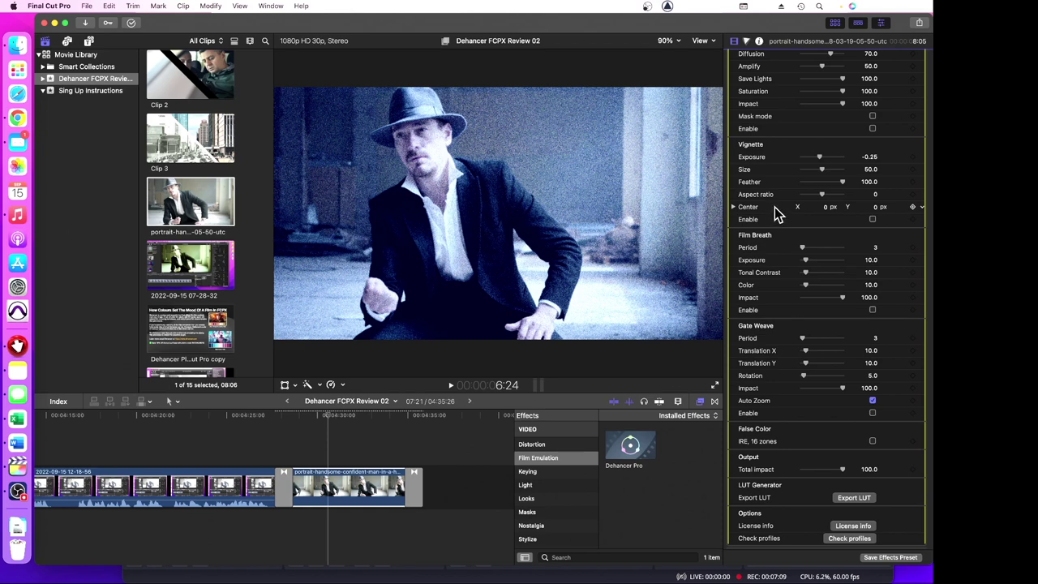
# Enable the Dehancer vignette with exposure -0.56, size 52 and feather 35.
pyautogui.scroll(3, 776, 118)
pyautogui.scroll(3, 775, 116)
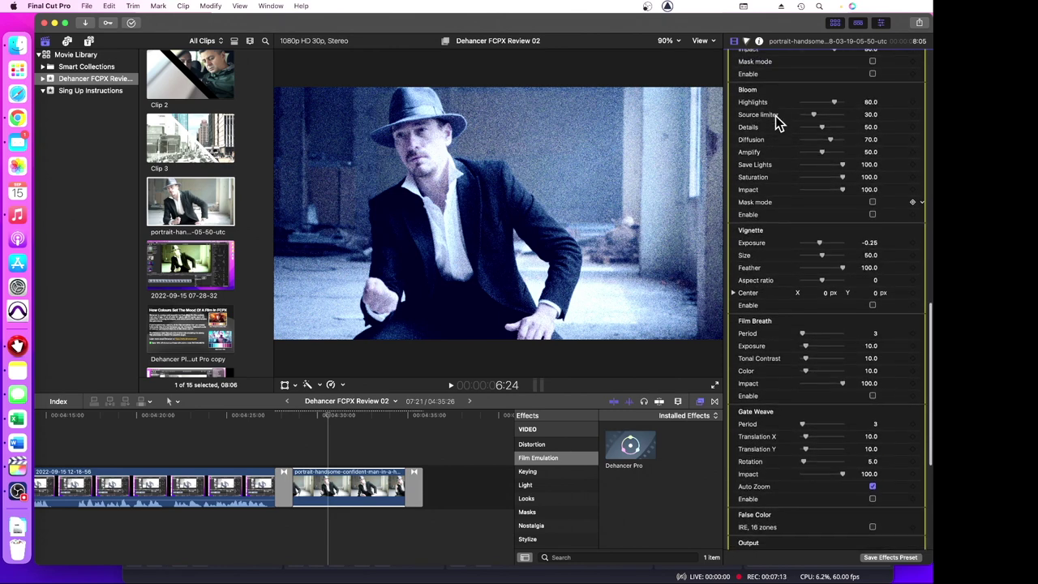
pyautogui.scroll(1, 775, 116)
pyautogui.scroll(-4, 775, 116)
pyautogui.scroll(-6, 776, 116)
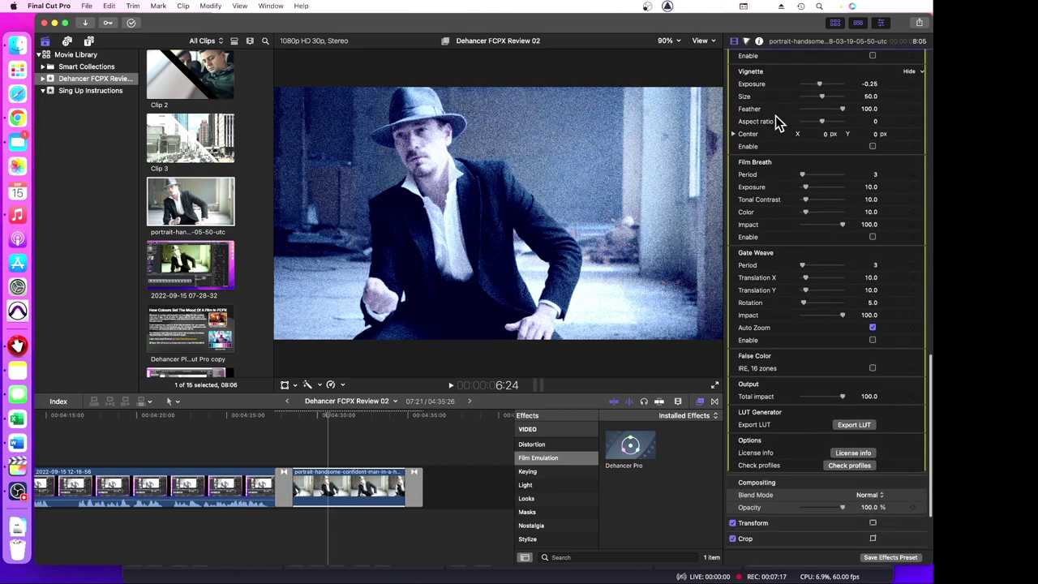
pyautogui.scroll(2, 776, 116)
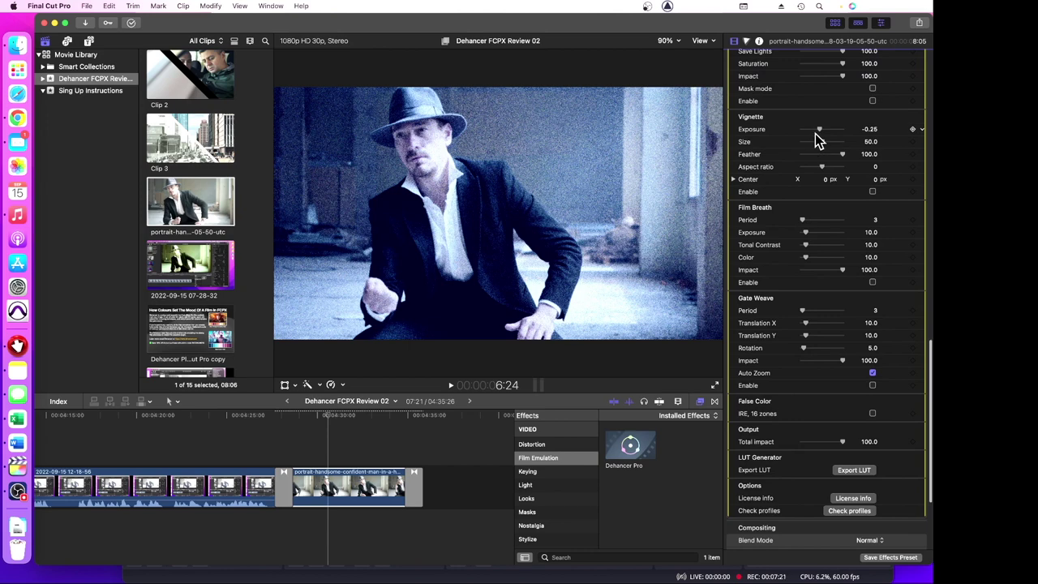
pyautogui.scroll(1, 816, 134)
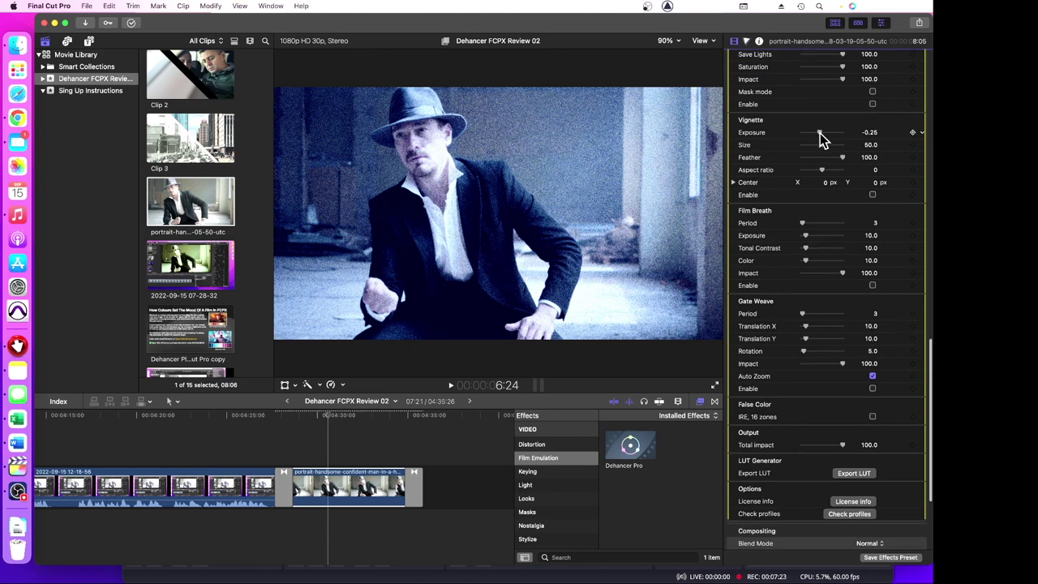
pyautogui.moveTo(820, 132); pyautogui.dragTo(836, 146)
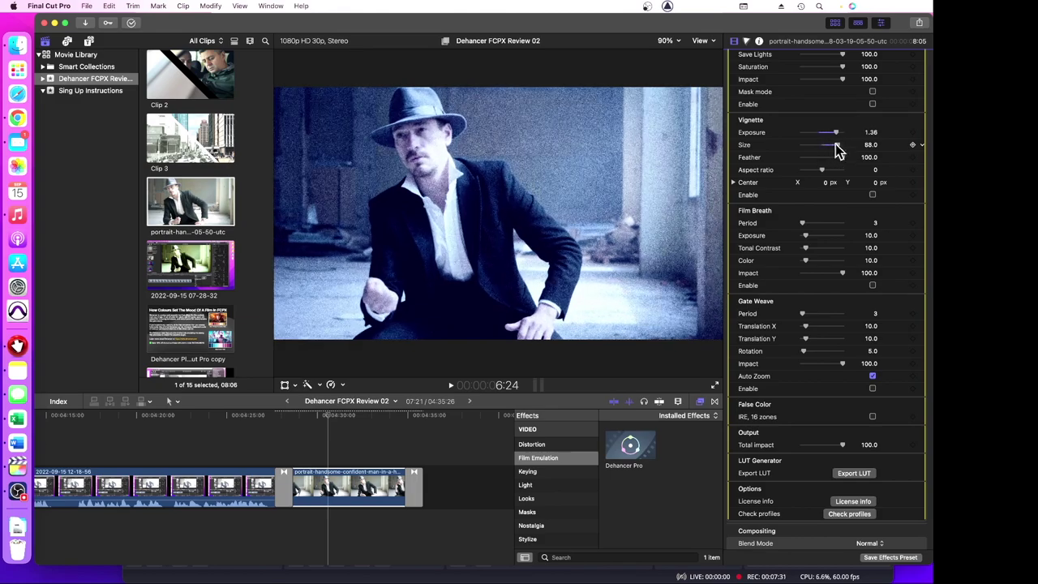
pyautogui.click(872, 196)
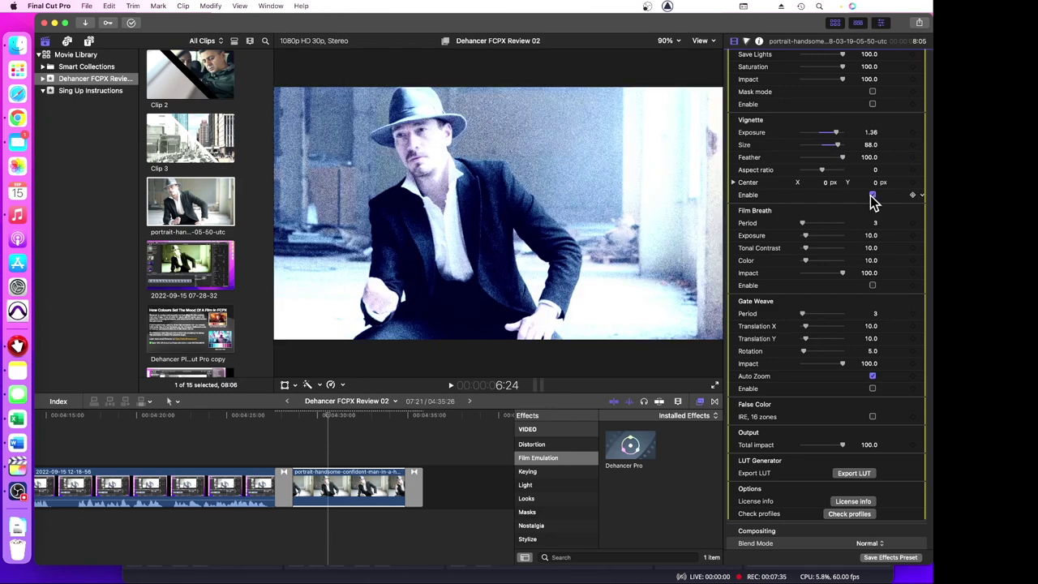
pyautogui.moveTo(837, 138); pyautogui.dragTo(818, 134)
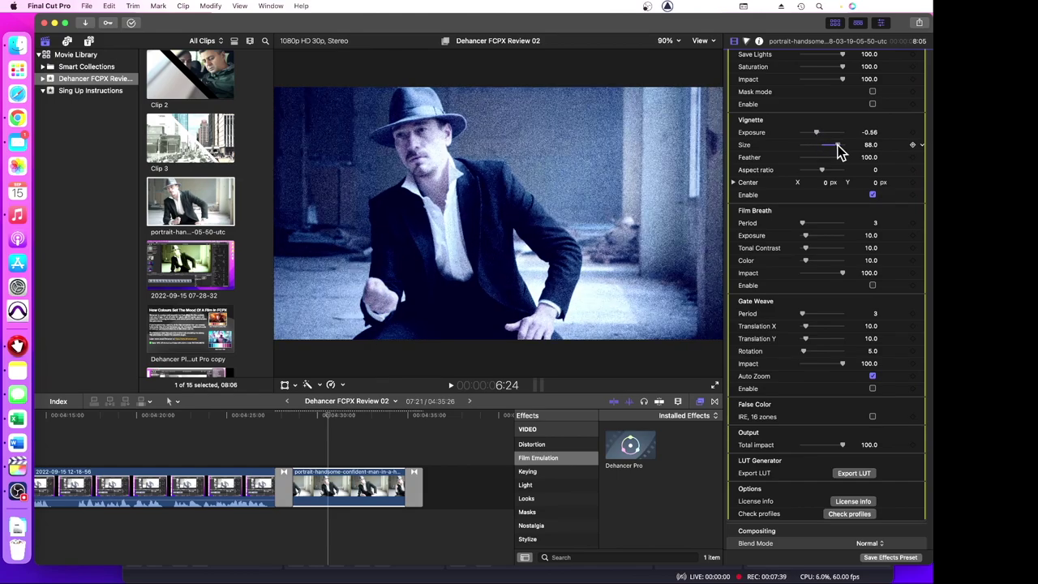
pyautogui.moveTo(838, 145); pyautogui.dragTo(823, 150)
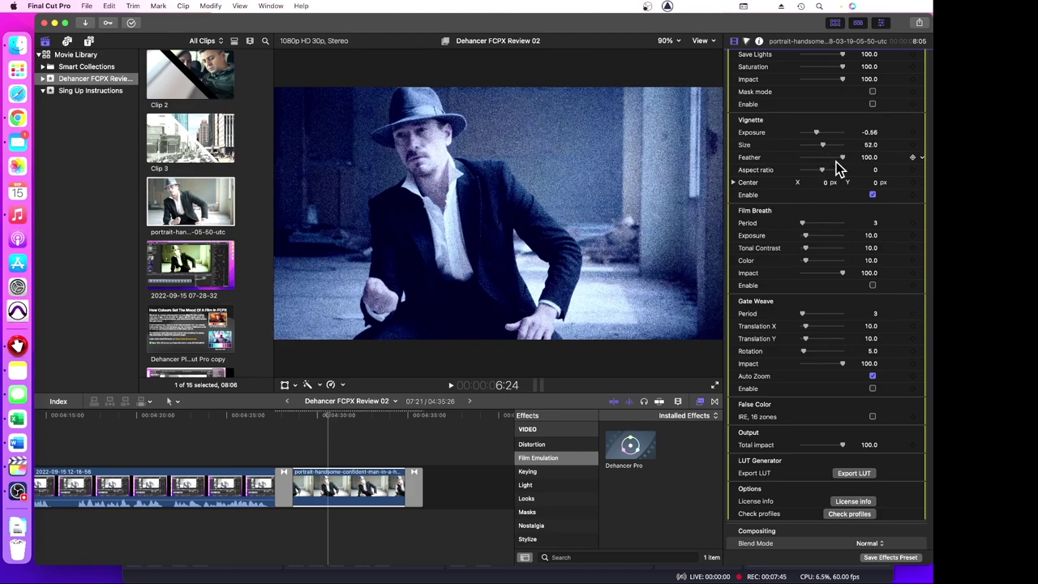
pyautogui.moveTo(843, 158); pyautogui.dragTo(819, 166)
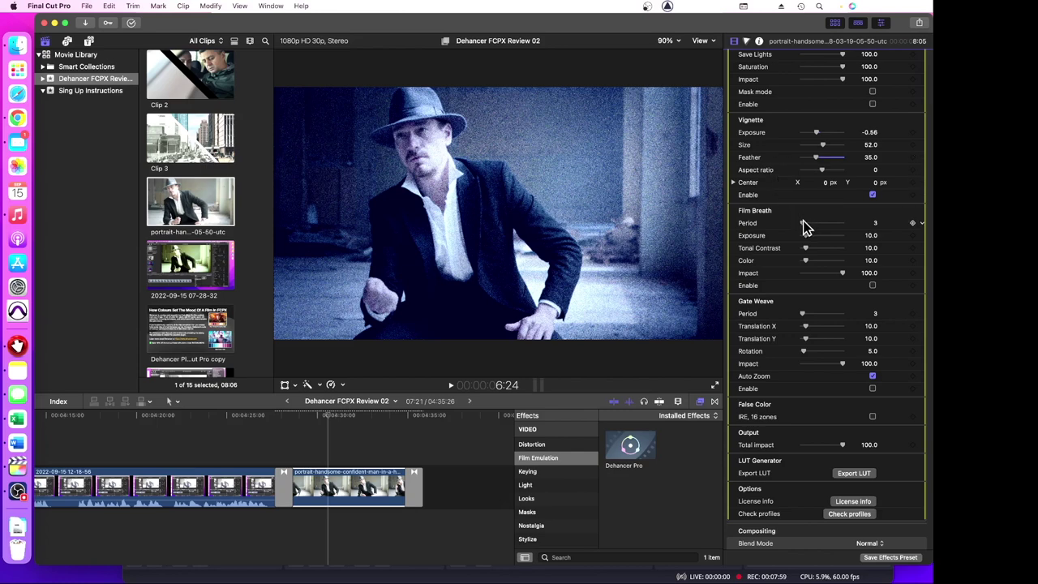
pyautogui.scroll(1, 805, 227)
pyautogui.scroll(-5, 805, 227)
pyautogui.scroll(-1, 805, 221)
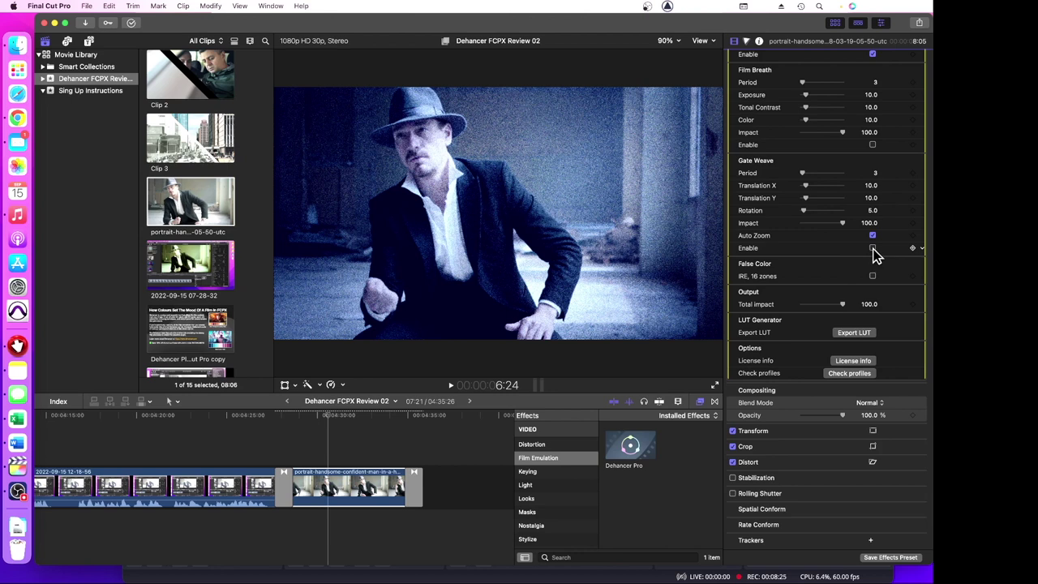
pyautogui.click(874, 146)
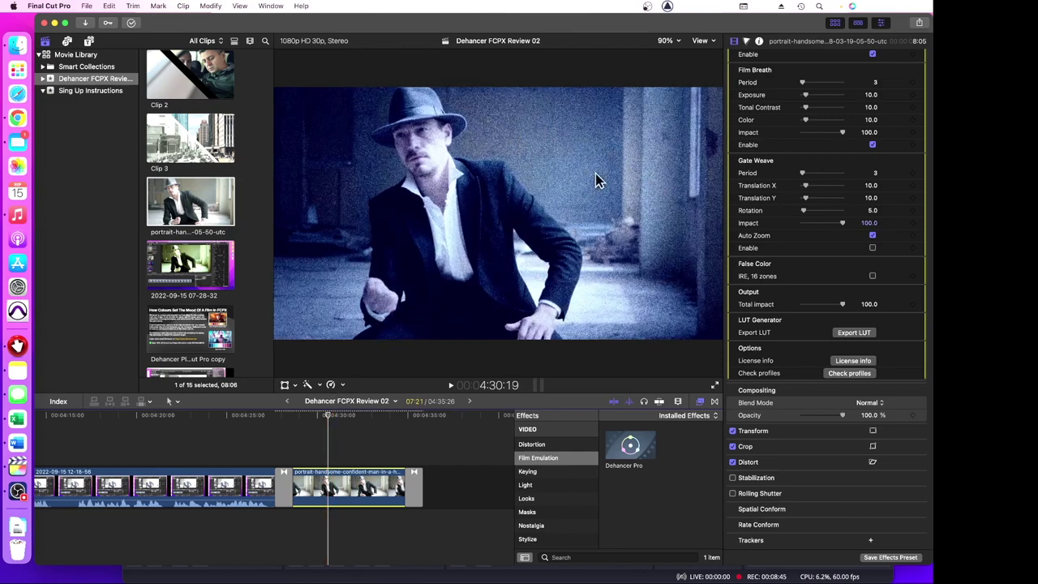
pyautogui.press('space')
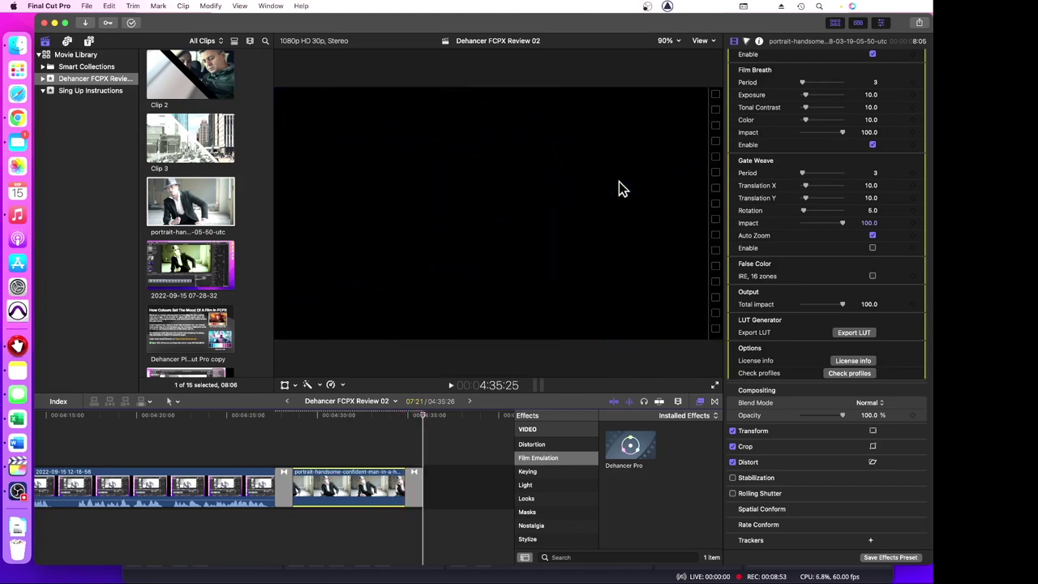
# Play the clip from an earlier frame to preview the current grade.
pyautogui.click(297, 453)
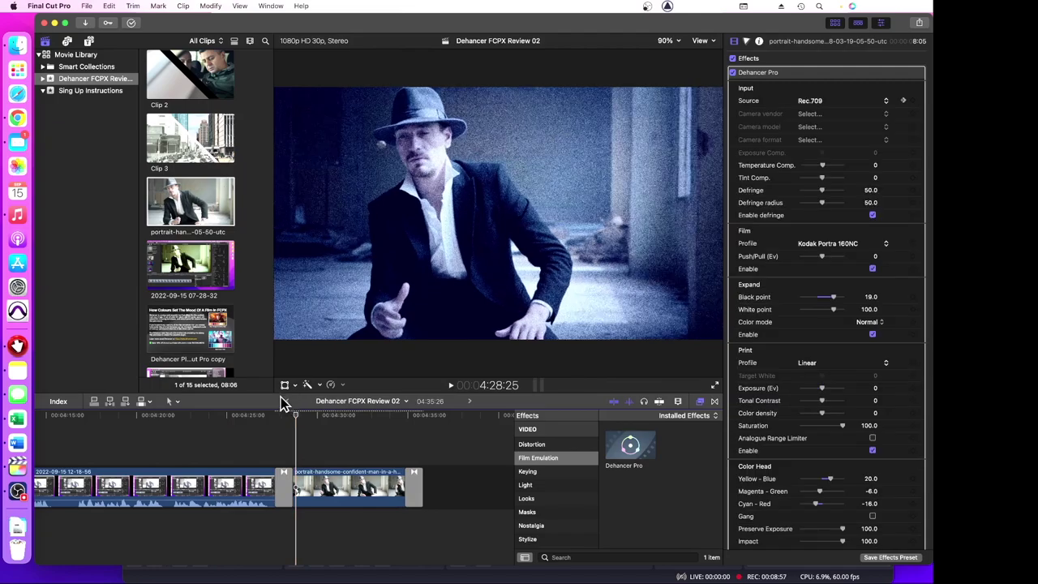
pyautogui.press('space')
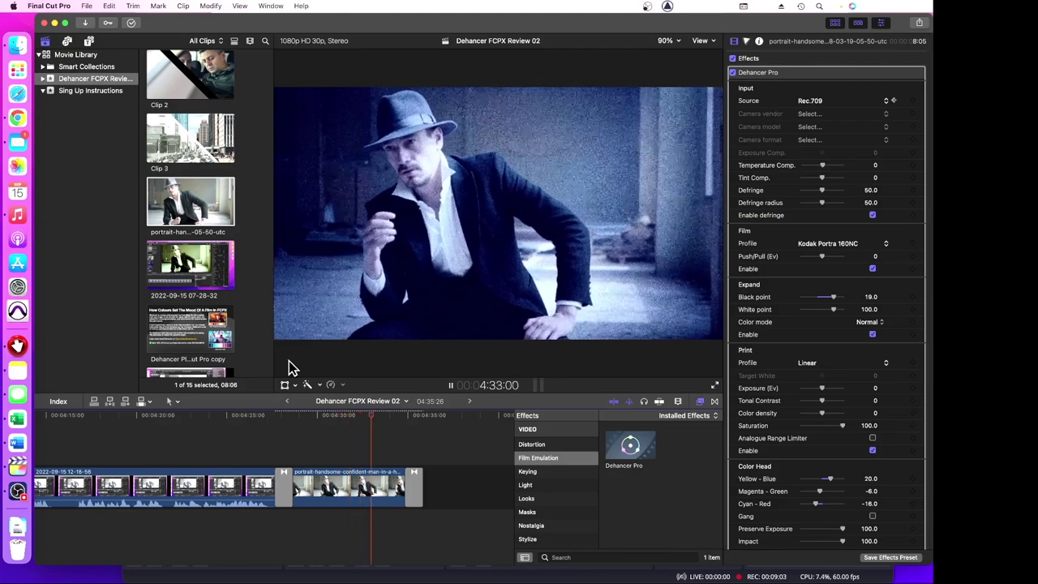
pyautogui.press('space')
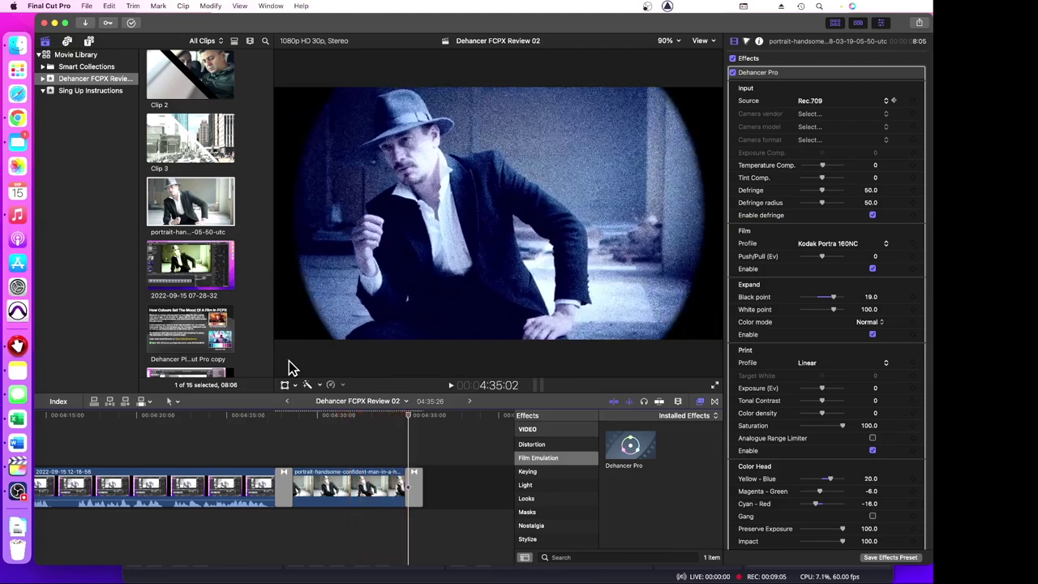
pyautogui.click(329, 432)
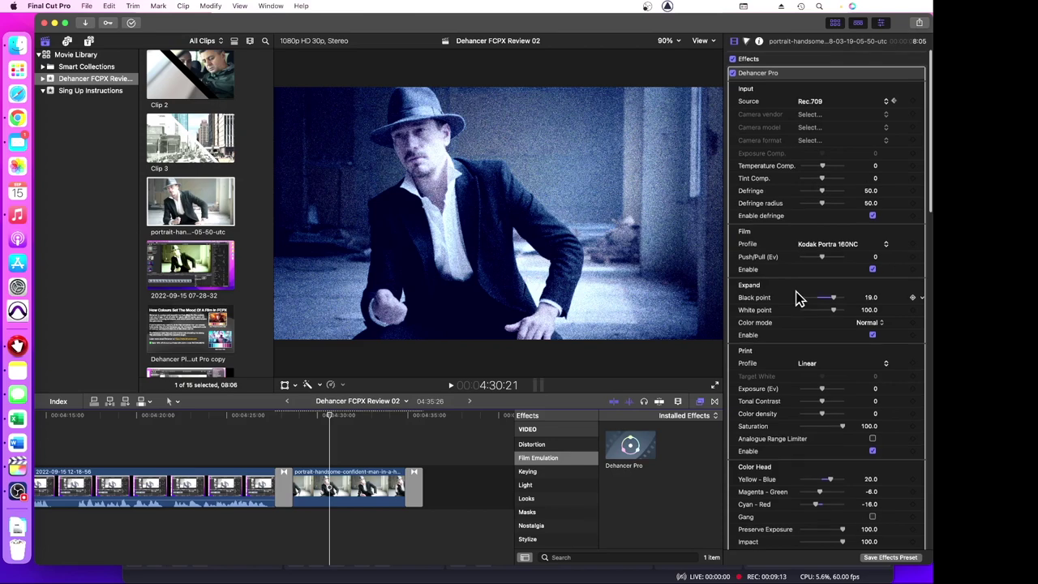
# Enable Gate Weave in the Dehancer Pro settings.
pyautogui.scroll(-5, 798, 298)
pyautogui.scroll(-20, 797, 298)
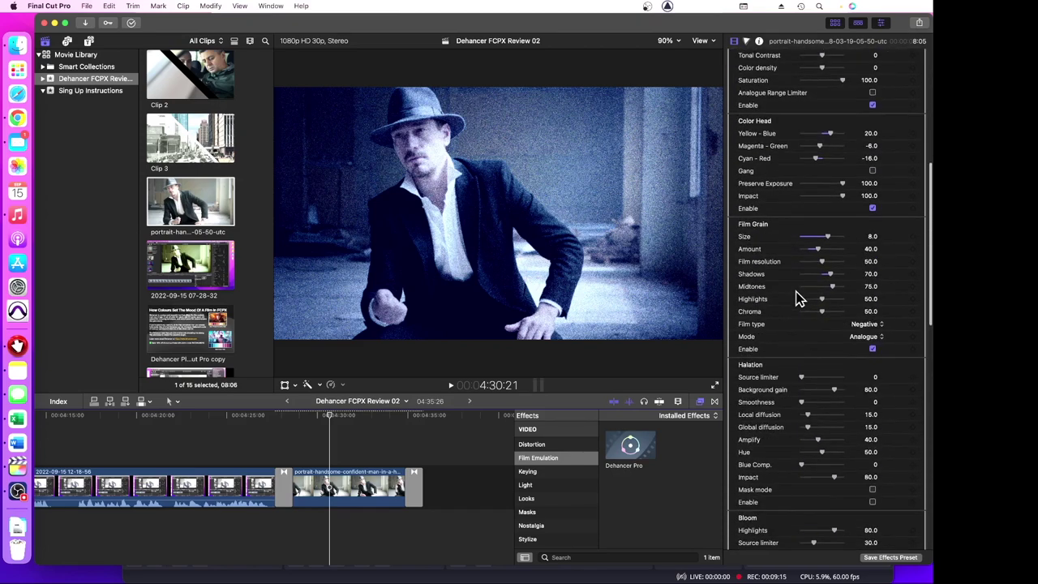
pyautogui.scroll(-17, 797, 299)
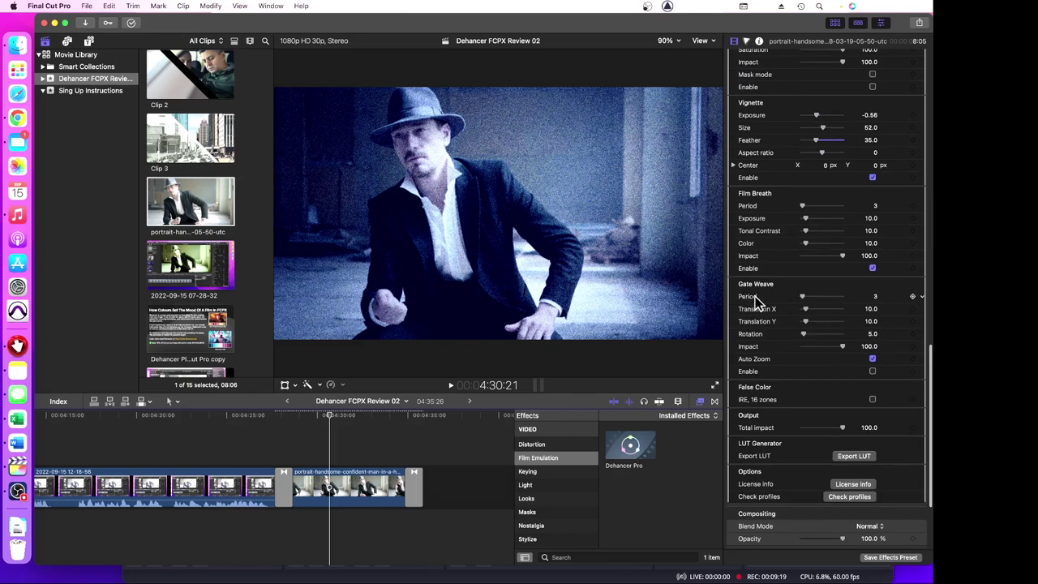
pyautogui.click(873, 372)
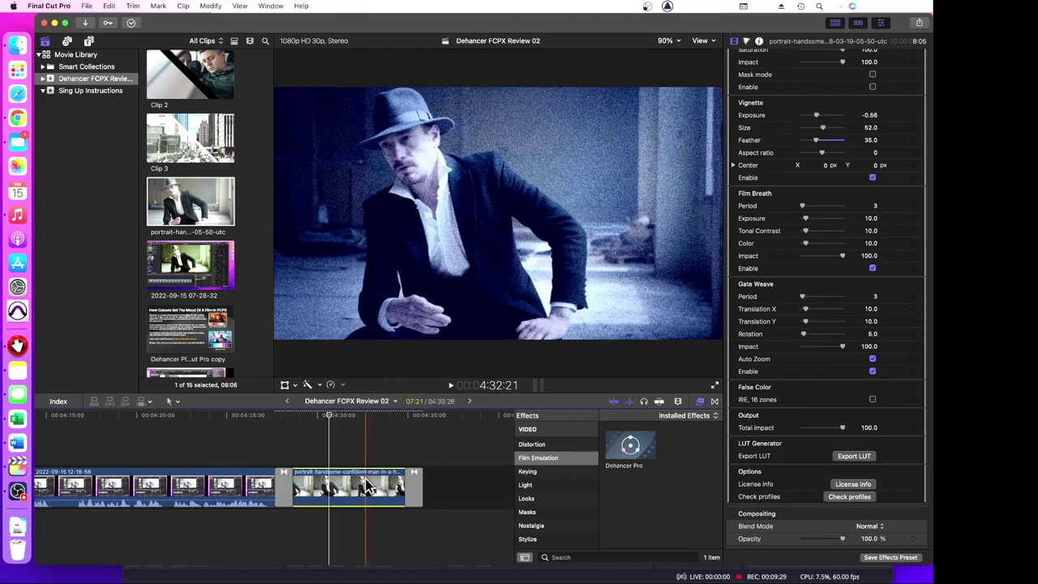
# Reselect the portrait clip and play it from an earlier point to check the gate weave jitter.
pyautogui.click(363, 484)
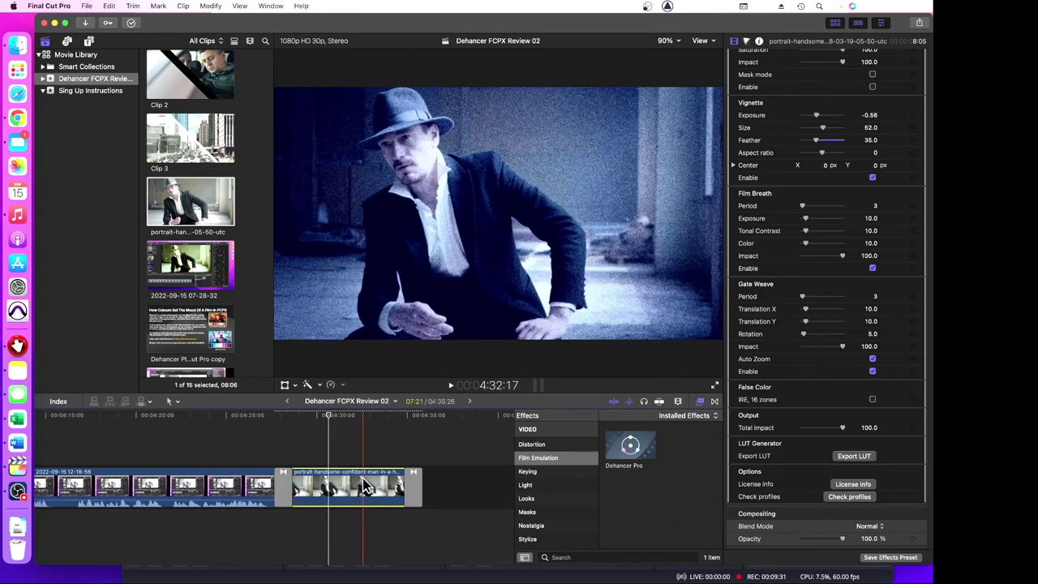
pyautogui.click(304, 447)
pyautogui.click(318, 482)
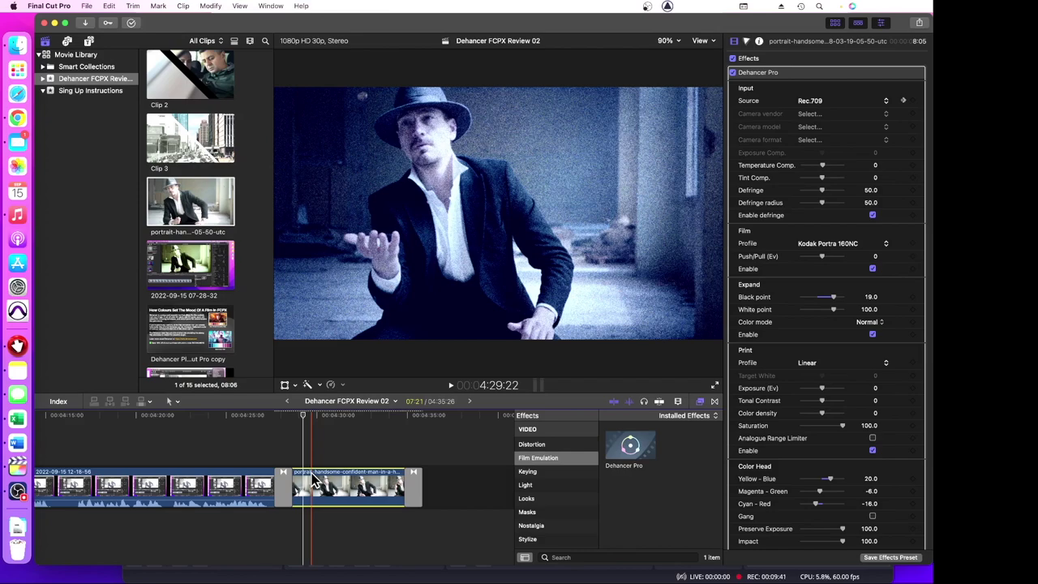
pyautogui.press('space')
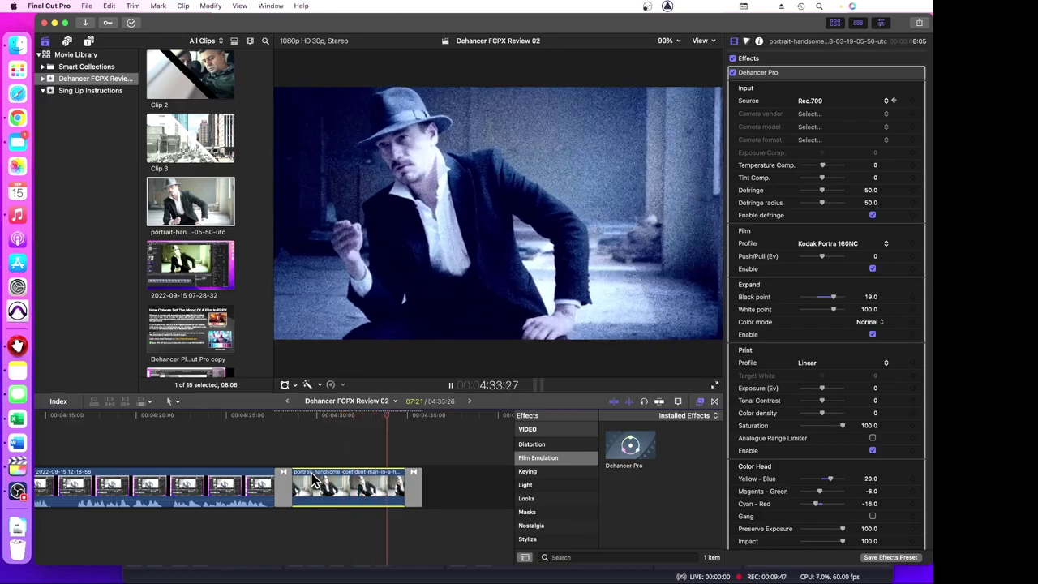
pyautogui.press('space')
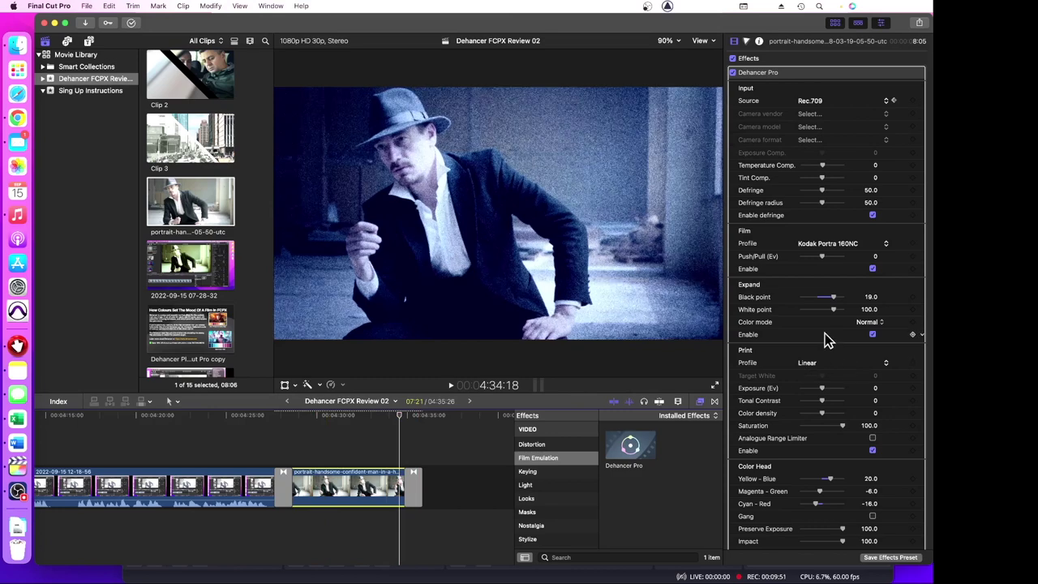
pyautogui.scroll(-15, 825, 334)
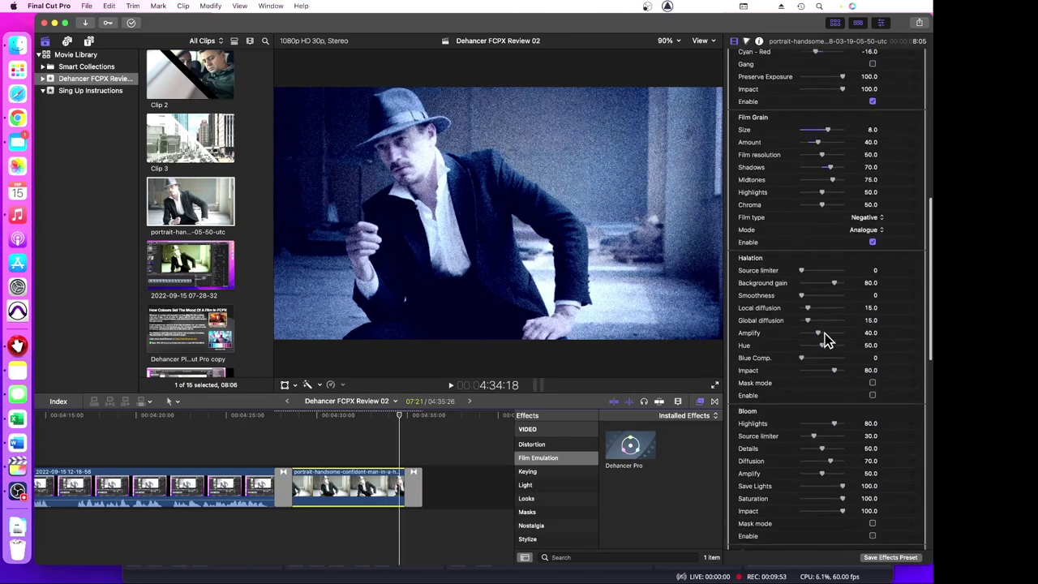
pyautogui.scroll(-5, 824, 334)
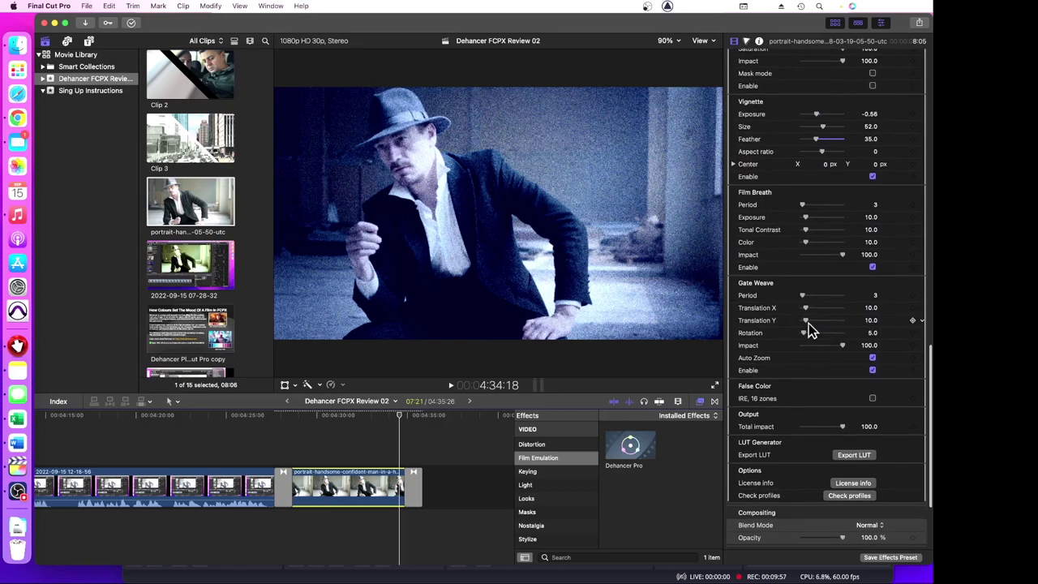
pyautogui.scroll(-1, 819, 377)
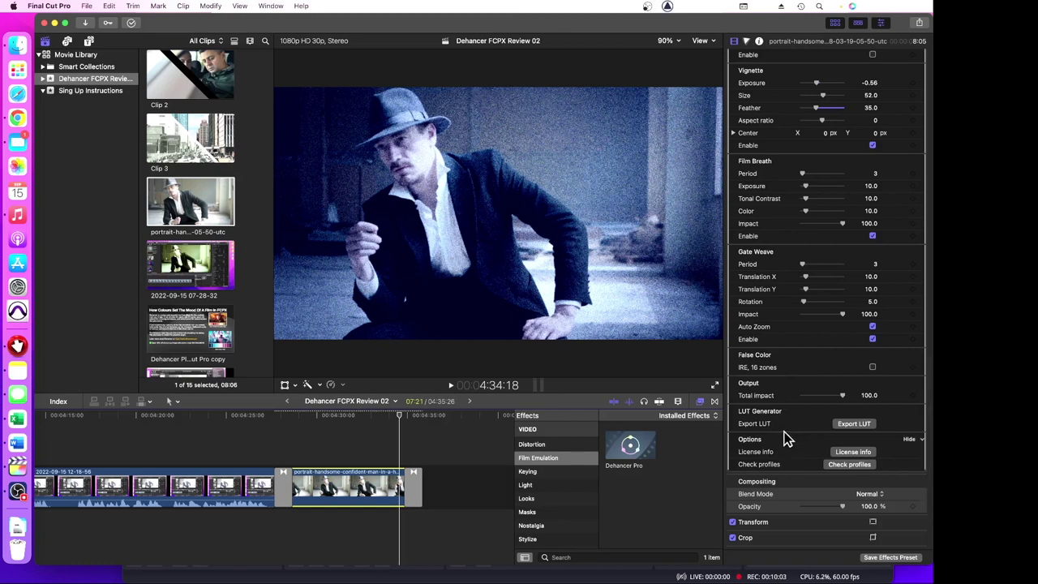
pyautogui.scroll(-2, 794, 415)
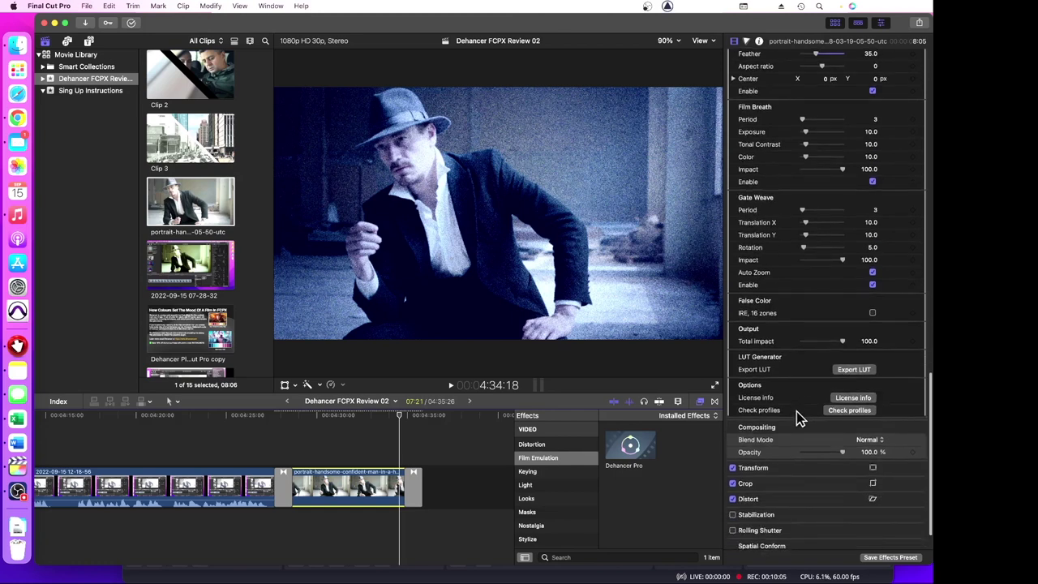
pyautogui.scroll(5, 803, 347)
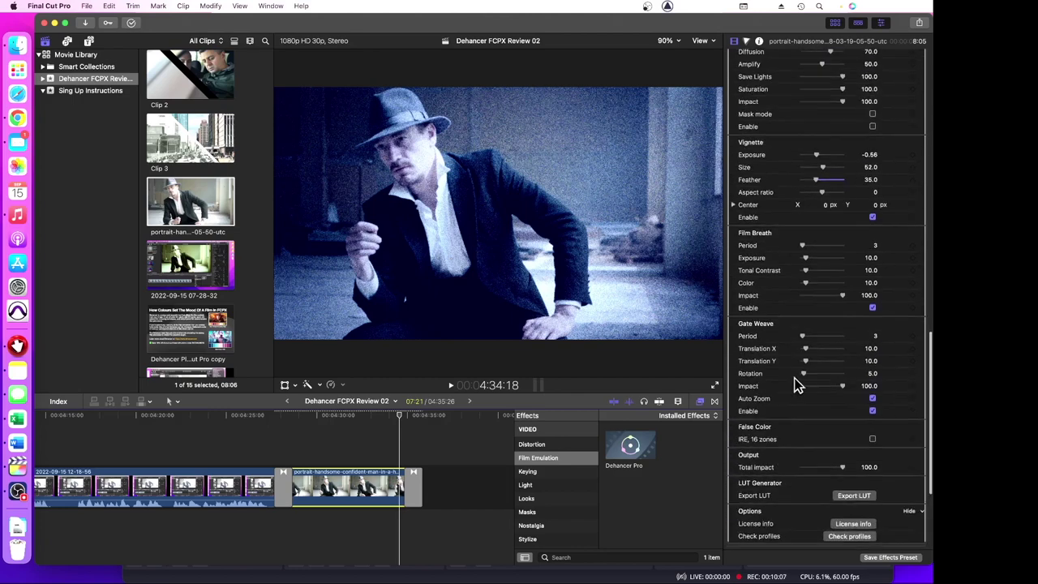
pyautogui.scroll(20, 841, 208)
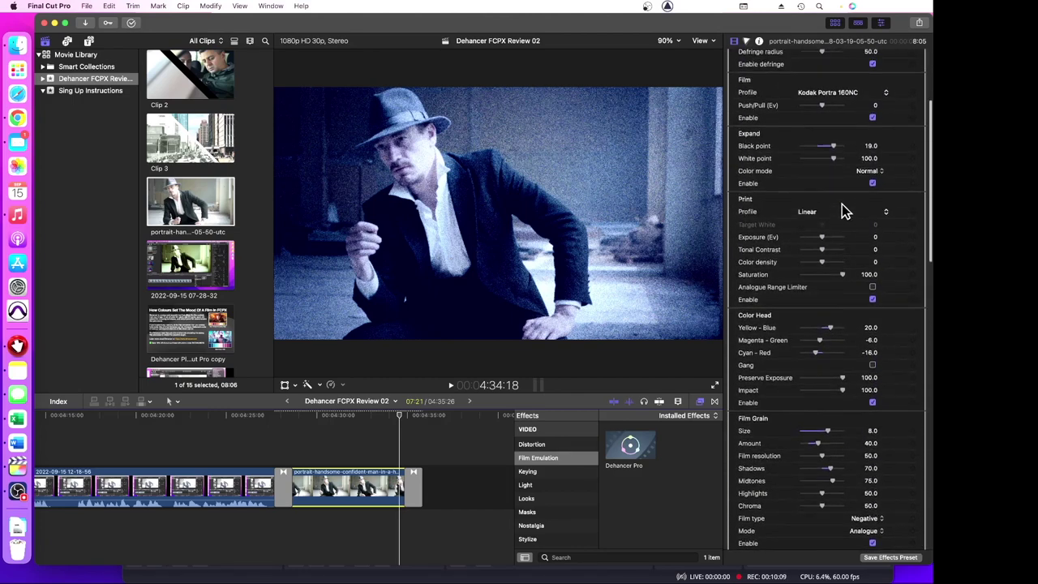
pyautogui.scroll(3, 842, 204)
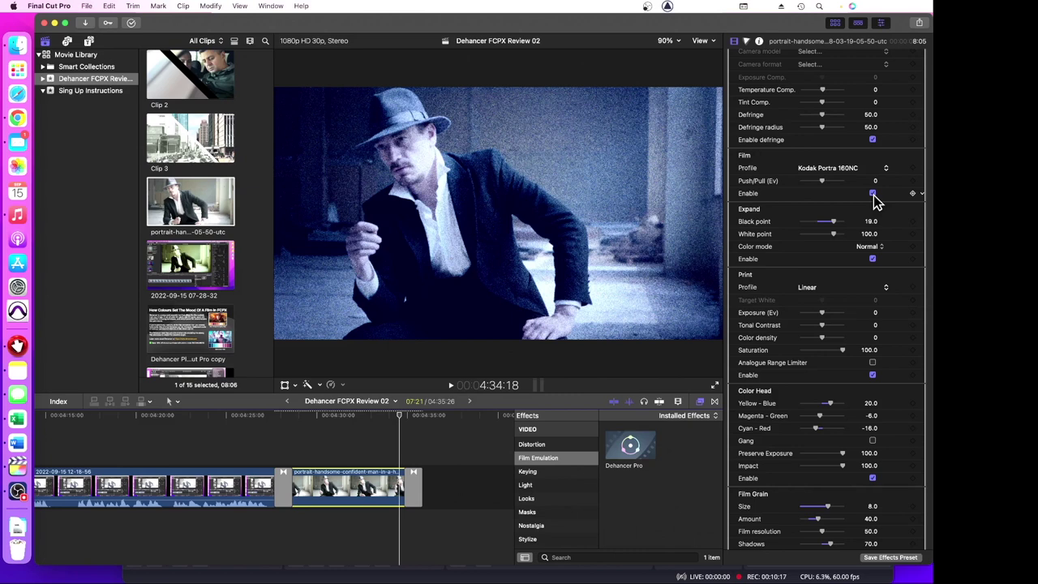
# Toggle film emulation off and back on to compare, then bring up the Film Profile list.
pyautogui.click(873, 194)
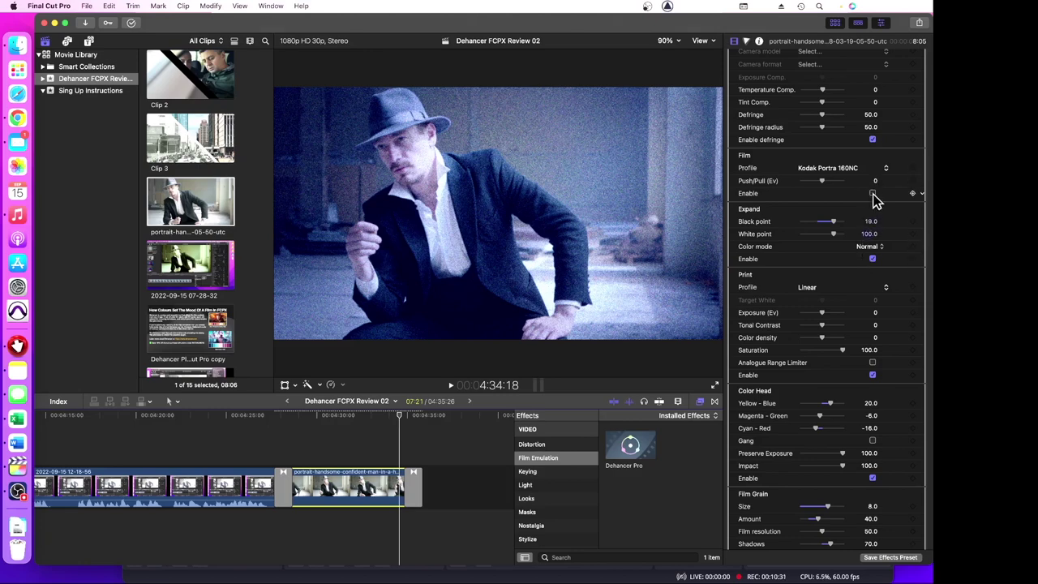
pyautogui.click(873, 194)
pyautogui.click(825, 169)
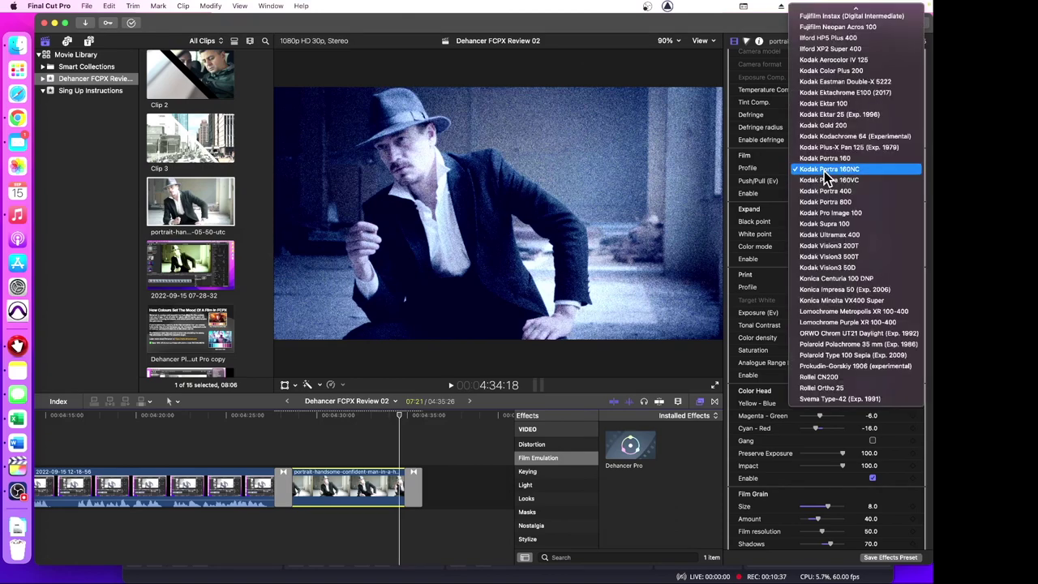
# Try Rollei CN200, then switch the film profile to Kodak Color Plus 200.
pyautogui.click(830, 379)
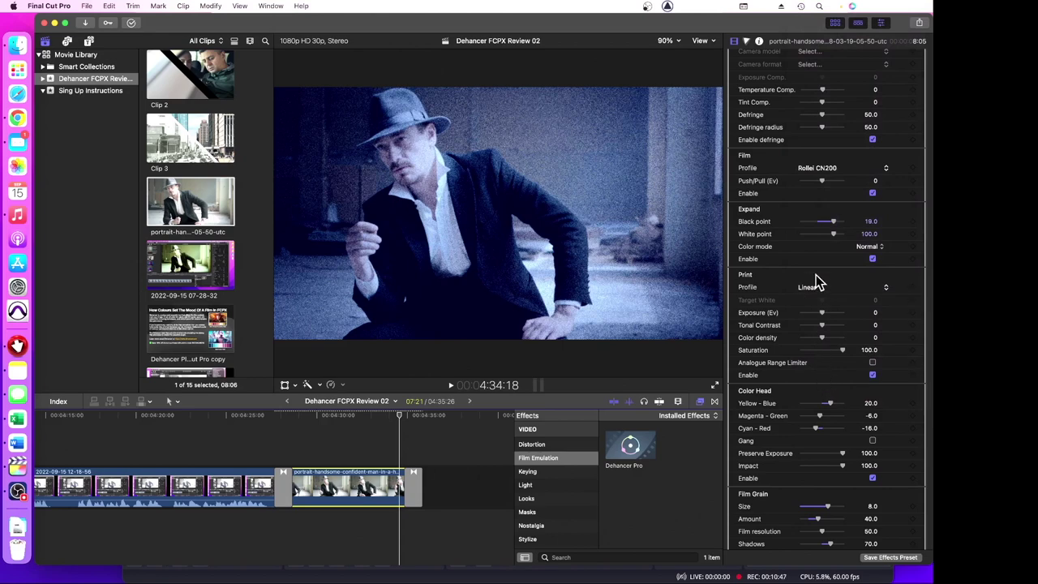
pyautogui.scroll(1, 817, 171)
pyautogui.click(818, 172)
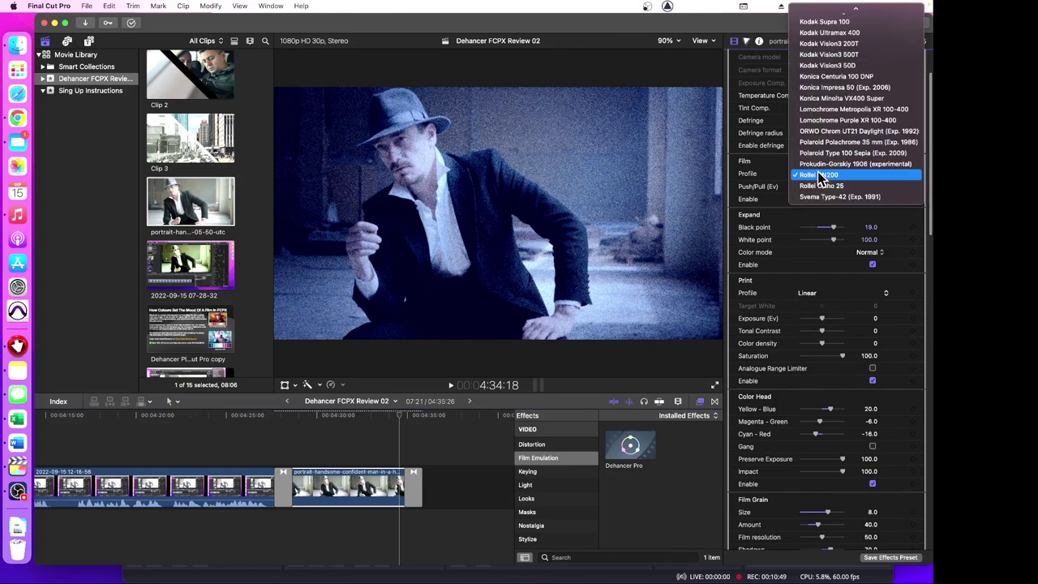
pyautogui.scroll(15, 820, 179)
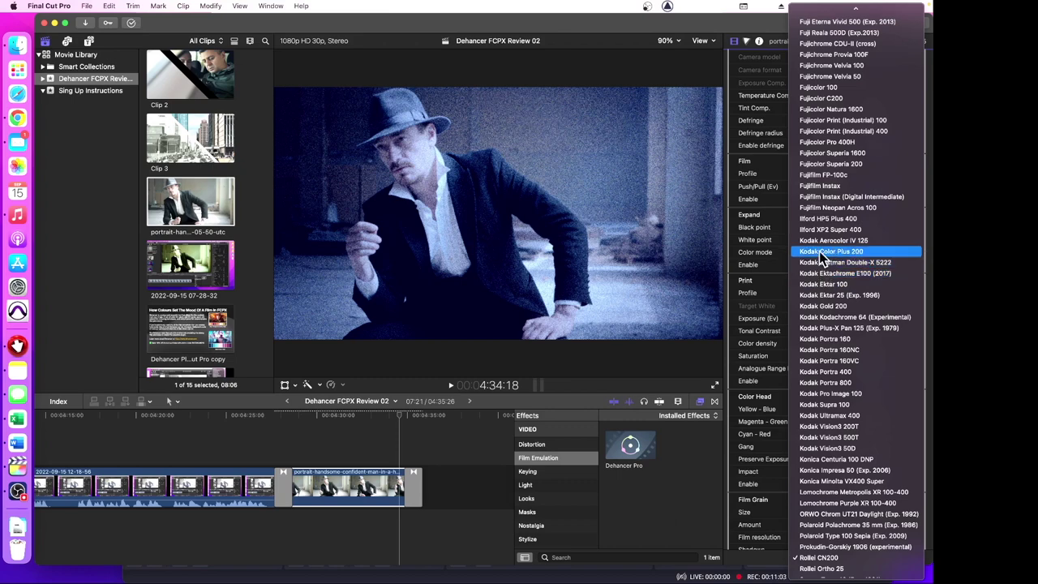
pyautogui.click(824, 253)
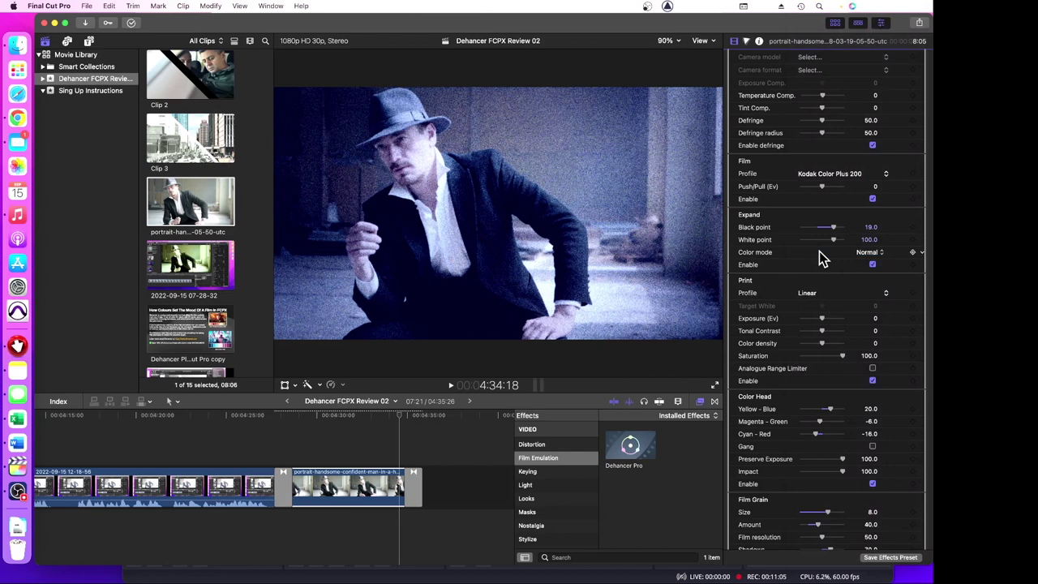